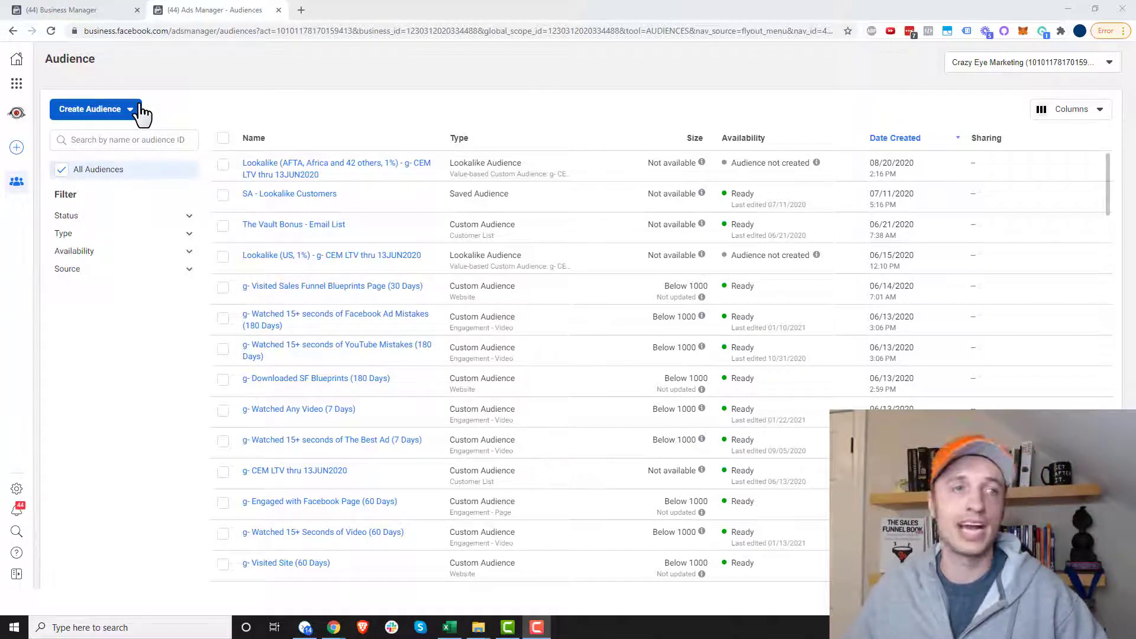
Start a new custom audience with Website as its source and proceed to its criteria settings.
{"action": "left_click", "coordinate": [17, 83]}
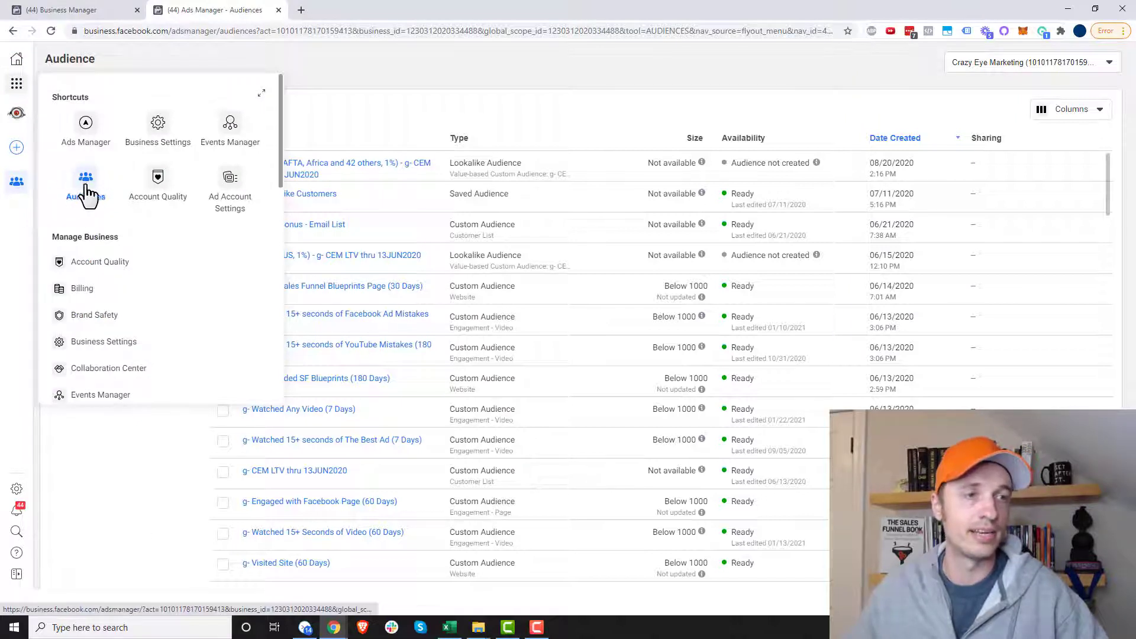
{"action": "left_click", "coordinate": [140, 494]}
{"action": "left_click", "coordinate": [117, 110]}
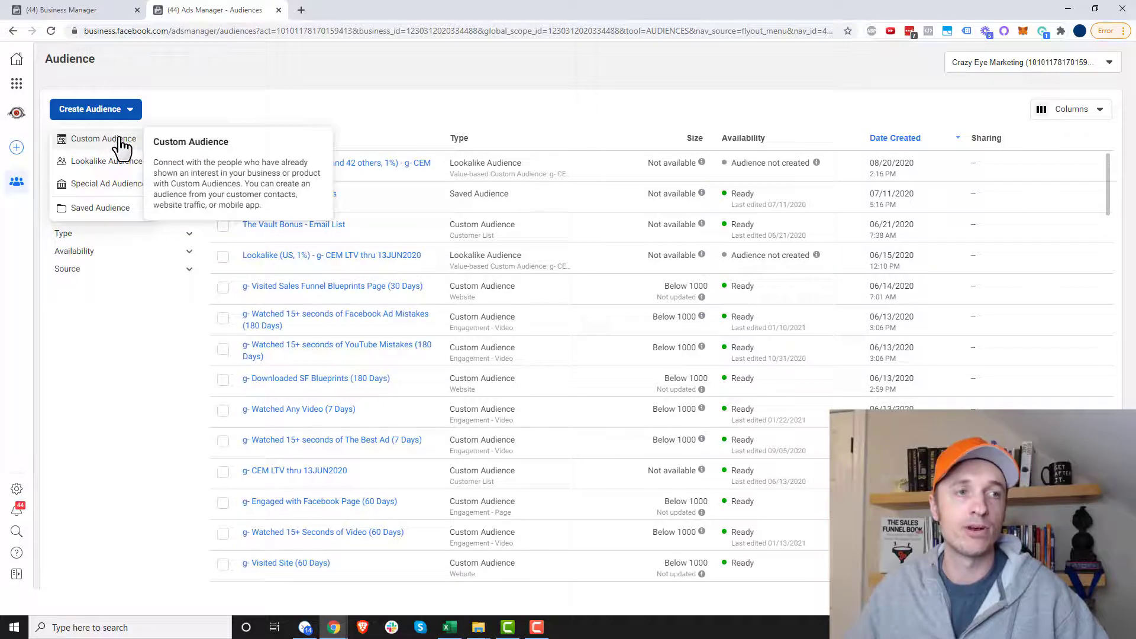
{"action": "left_click", "coordinate": [121, 142]}
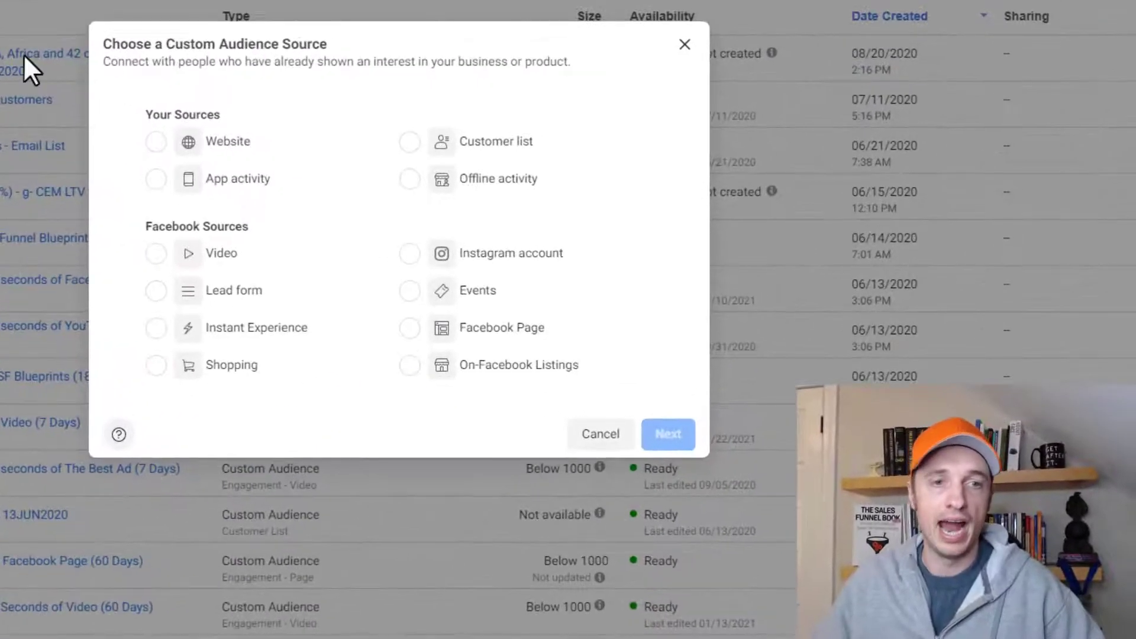
{"action": "left_click", "coordinate": [230, 147]}
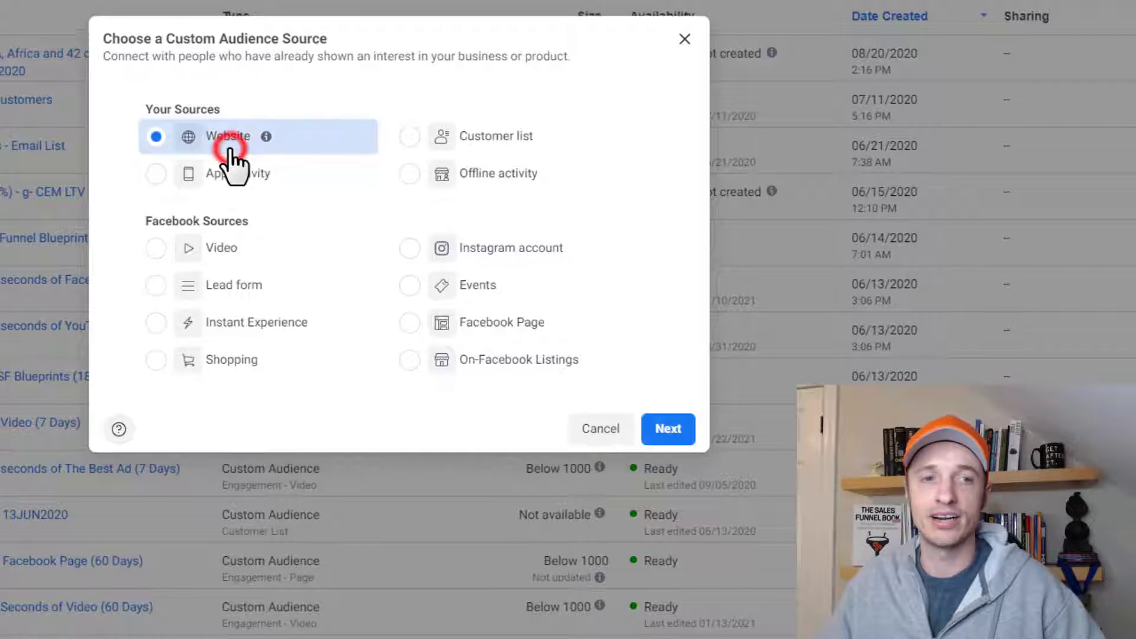
{"action": "left_click", "coordinate": [668, 430]}
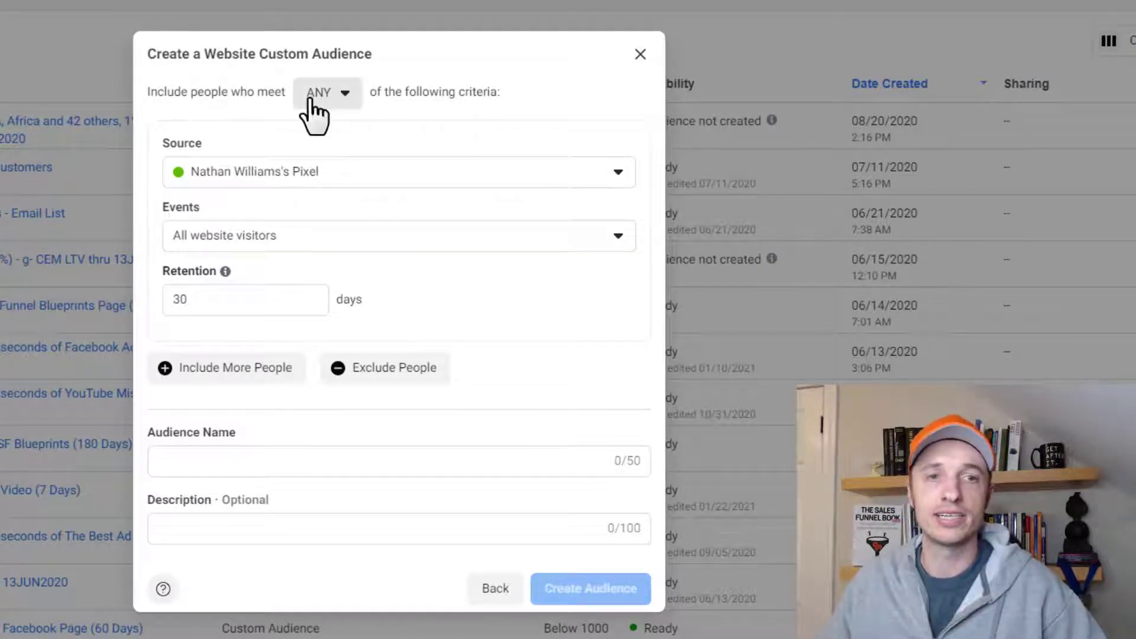
Keep the criteria matching at ANY and select the existing pixel as the audience source.
{"action": "left_click", "coordinate": [312, 95]}
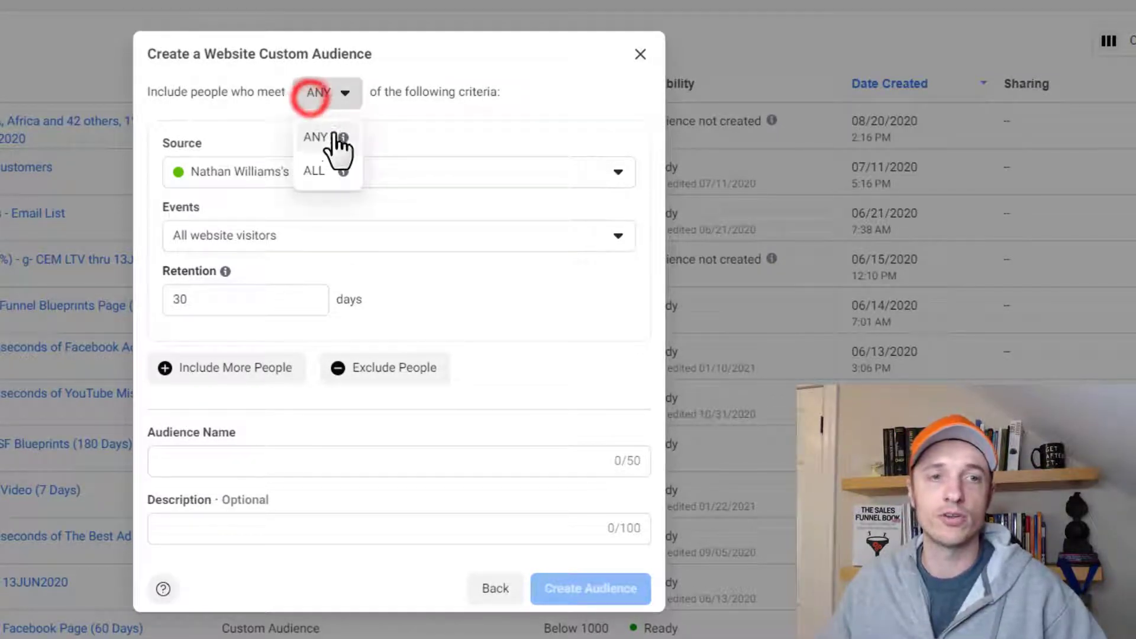
{"action": "left_click", "coordinate": [432, 89]}
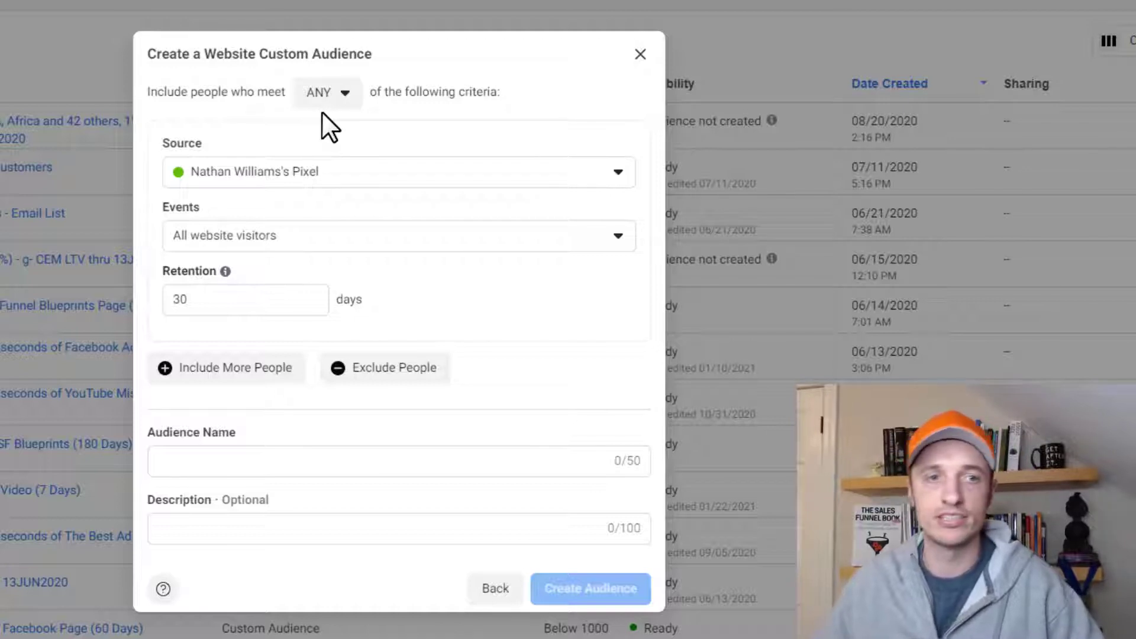
{"action": "left_click", "coordinate": [216, 172]}
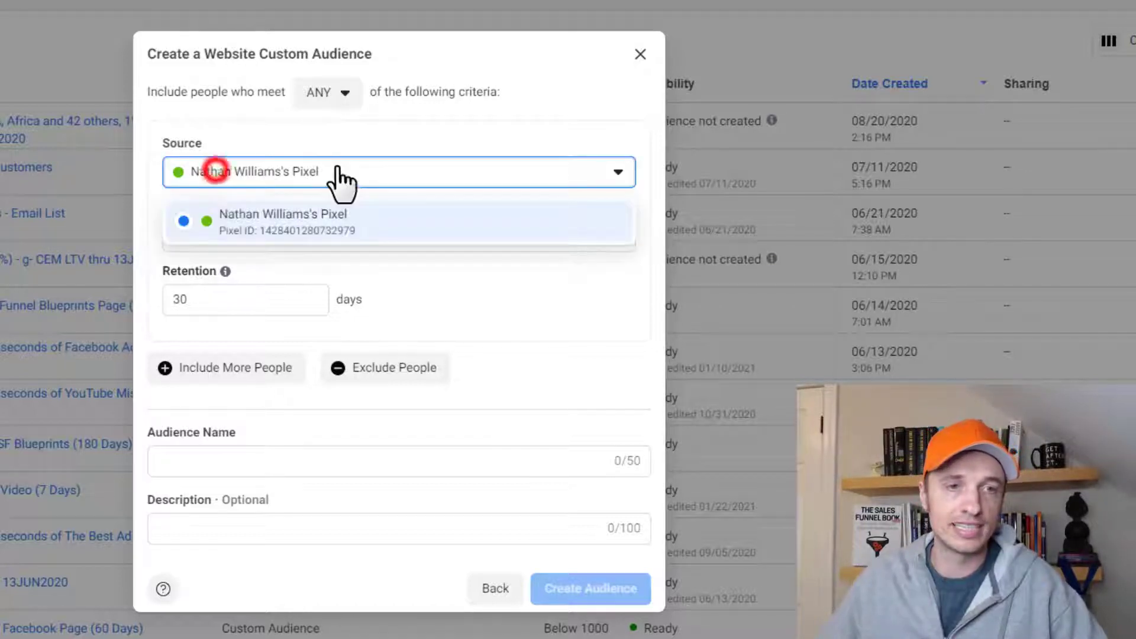
{"action": "left_click", "coordinate": [303, 223]}
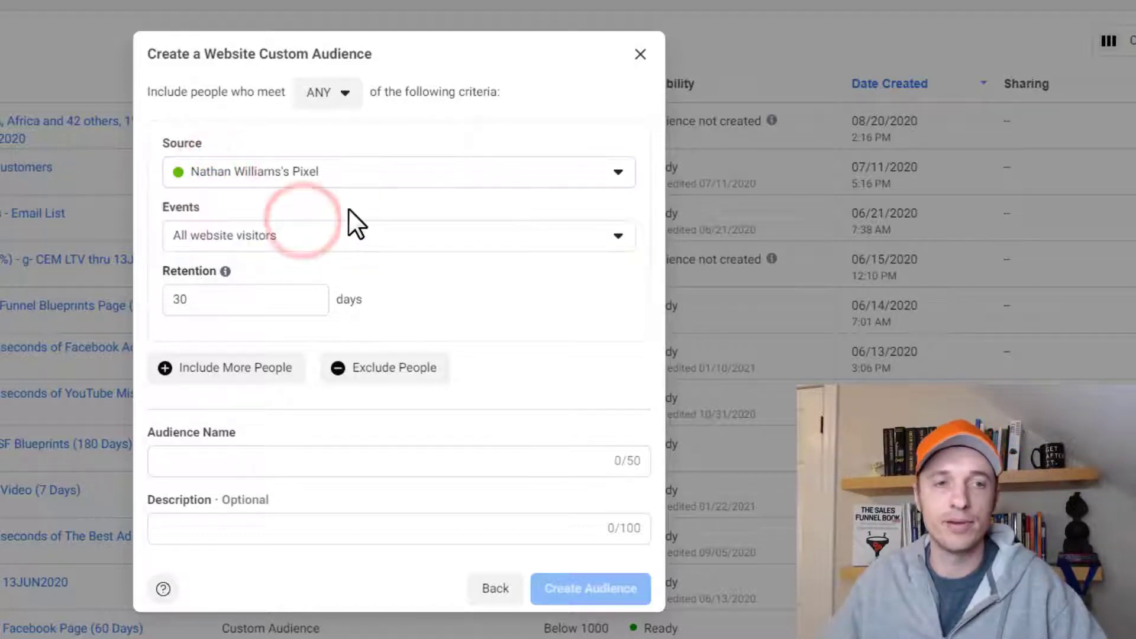
Set the audience event to Purchase from the pixel's own events.
{"action": "left_click", "coordinate": [353, 236]}
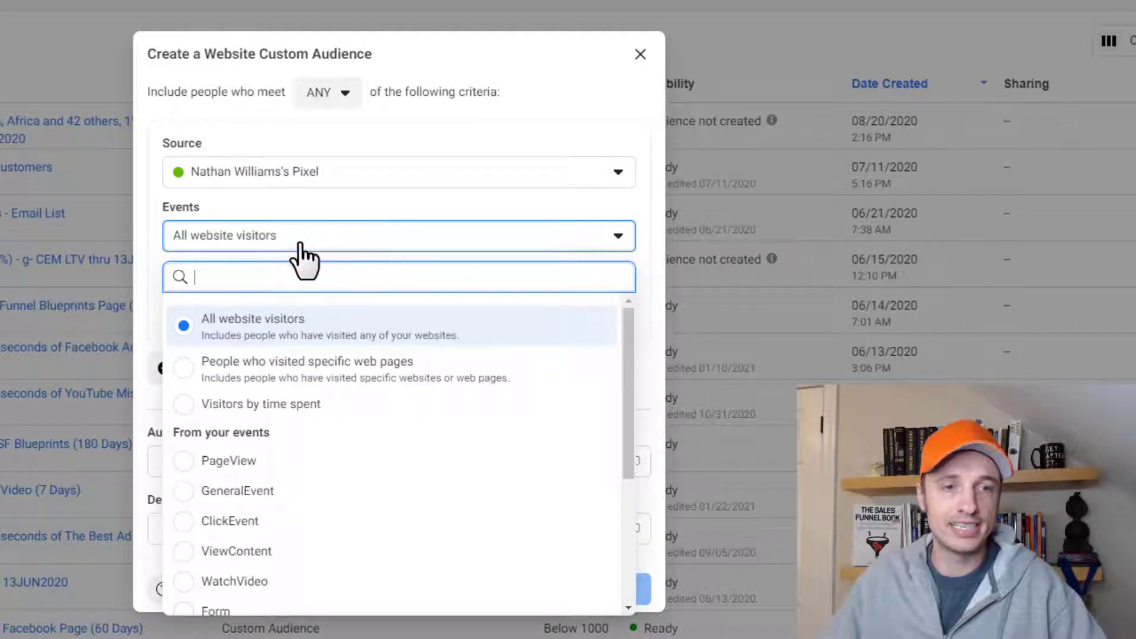
{"action": "scroll", "coordinate": [272, 361], "scroll_direction": "down", "scroll_amount": 2}
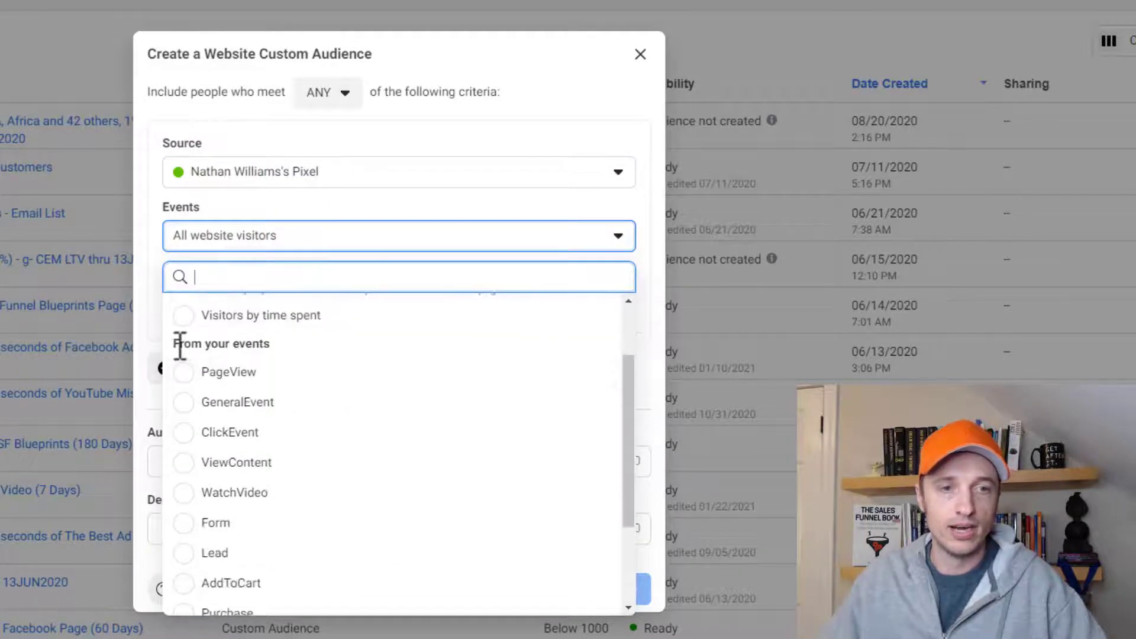
{"action": "left_click_drag", "start_coordinate": [177, 344], "coordinate": [302, 345]}
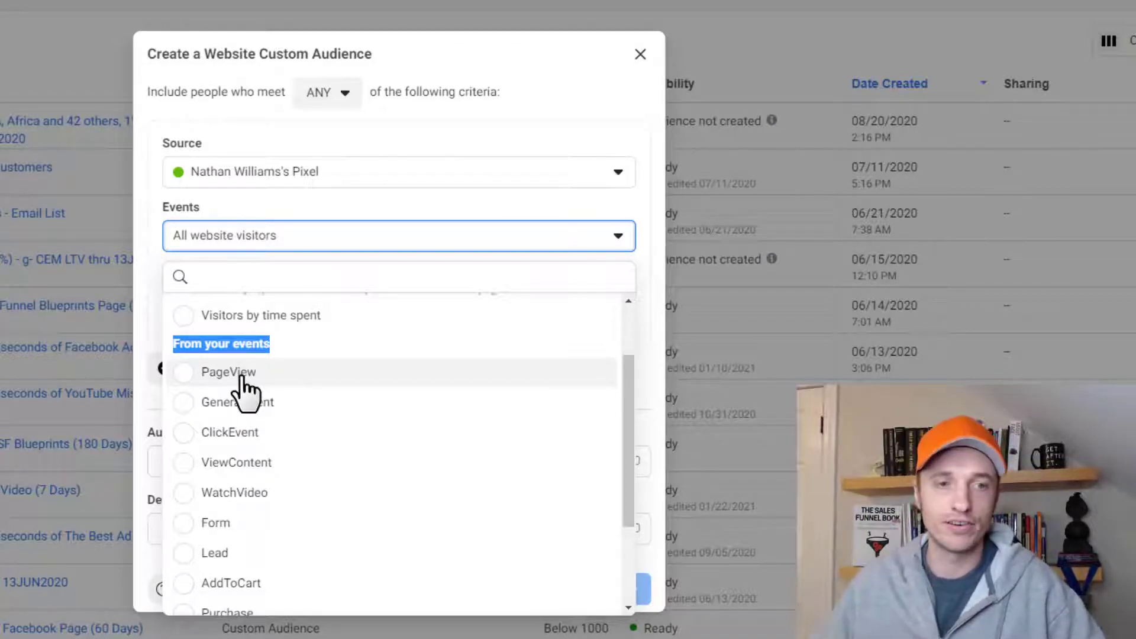
{"action": "scroll", "coordinate": [260, 393], "scroll_direction": "down", "scroll_amount": 2}
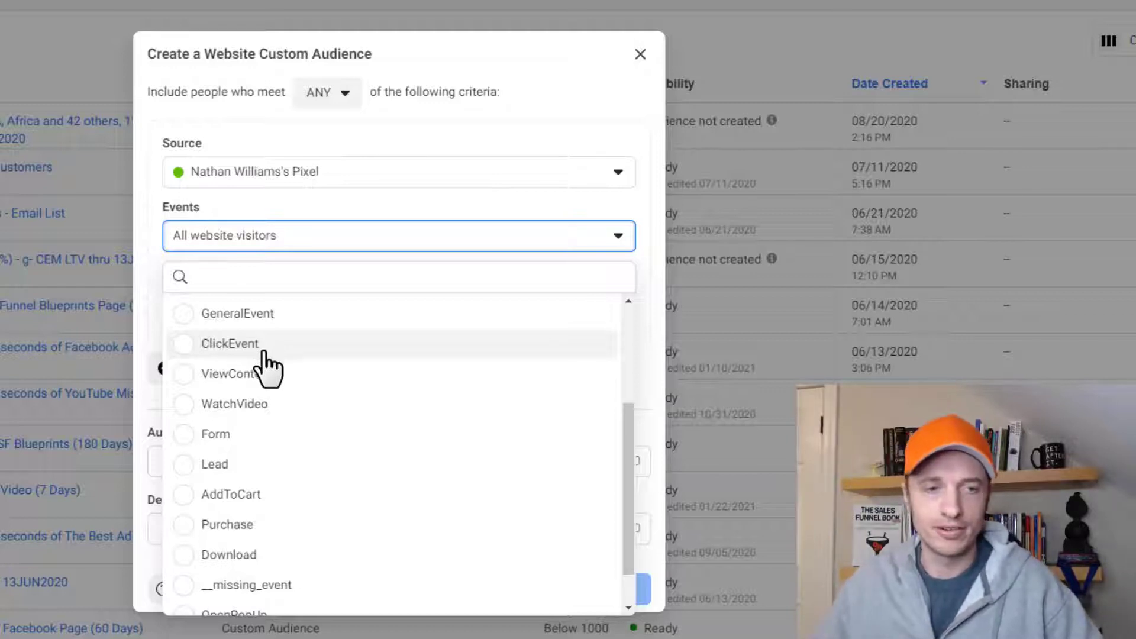
{"action": "scroll", "coordinate": [278, 361], "scroll_direction": "down", "scroll_amount": 1}
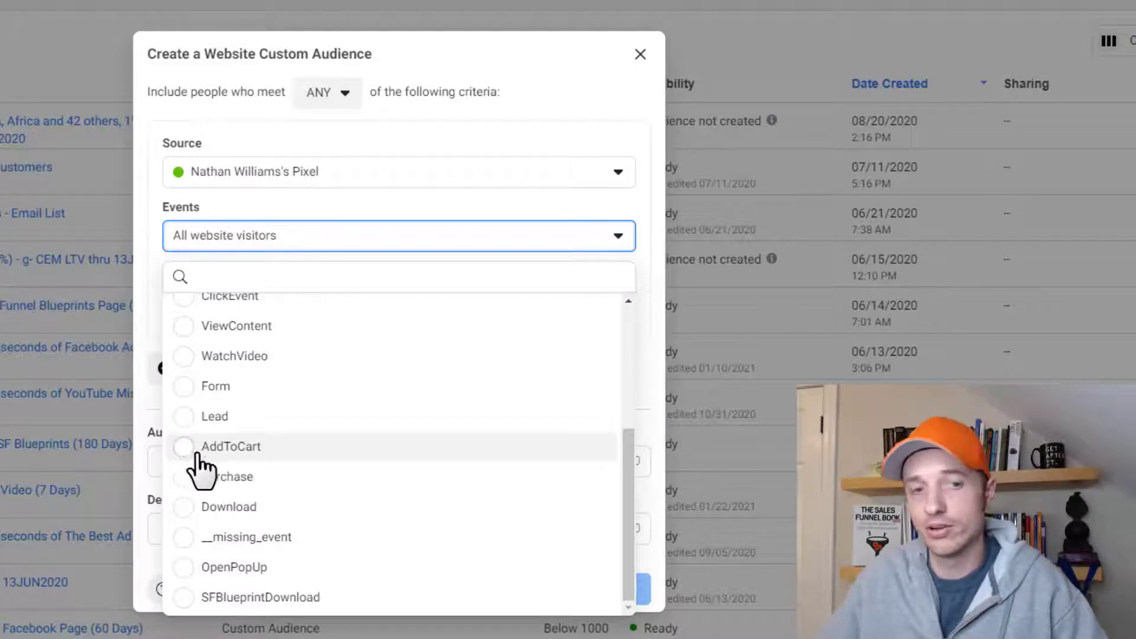
{"action": "left_click", "coordinate": [183, 477]}
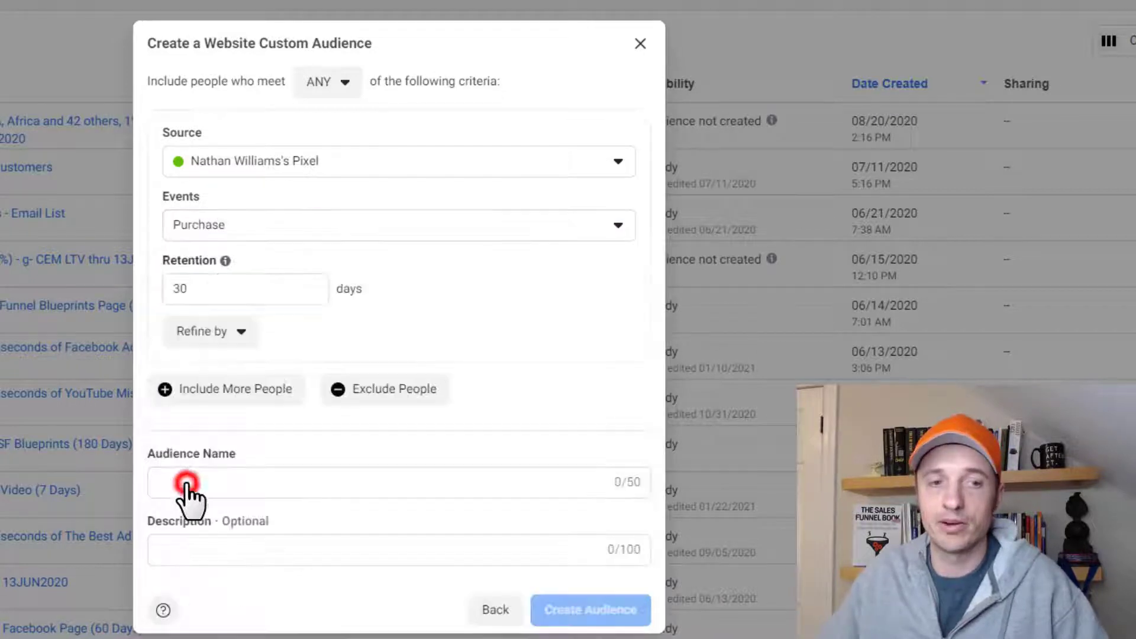
Set the retention period of the Purchase criterion to 180 days.
{"action": "double_click", "coordinate": [198, 287]}
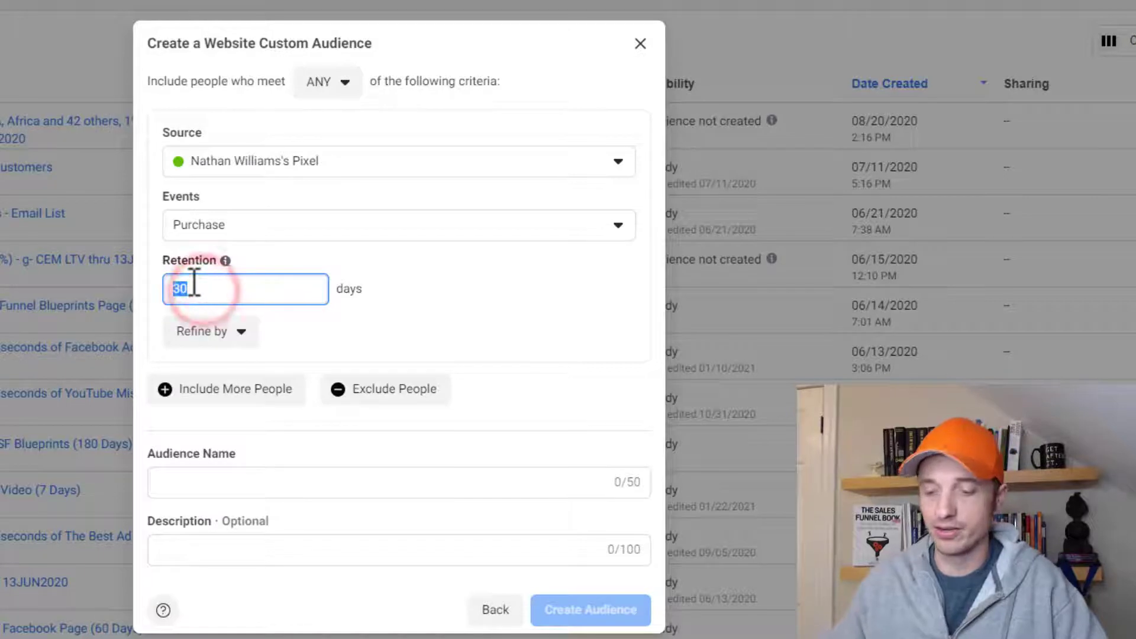
{"action": "type", "text": "7"}
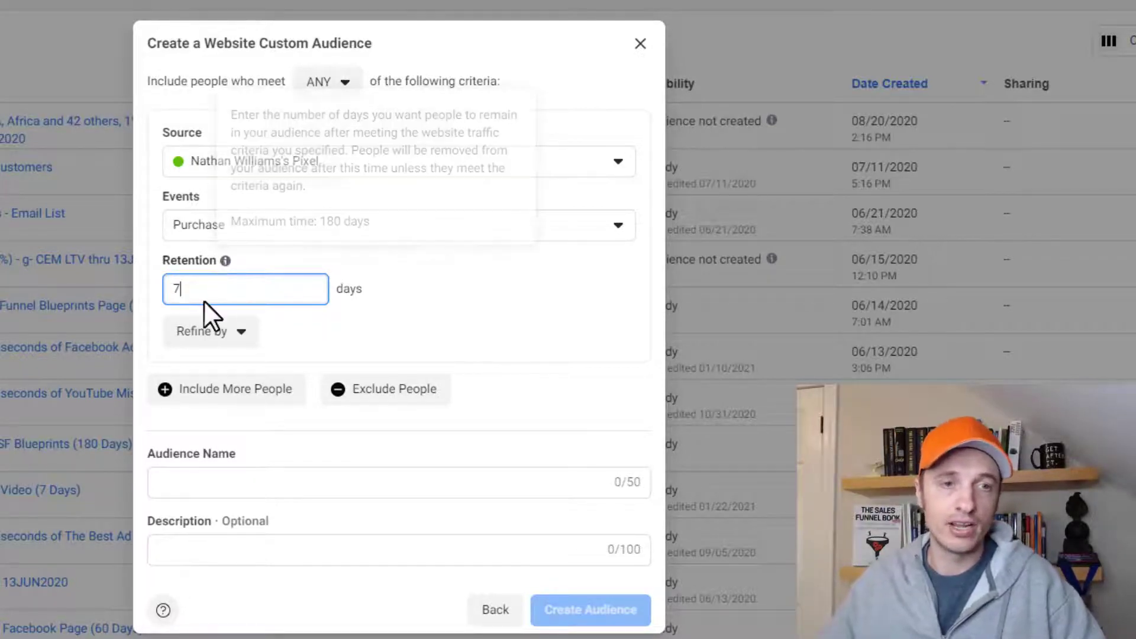
{"action": "left_click_drag", "start_coordinate": [211, 290], "coordinate": [178, 290]}
{"action": "type", "text": "180"}
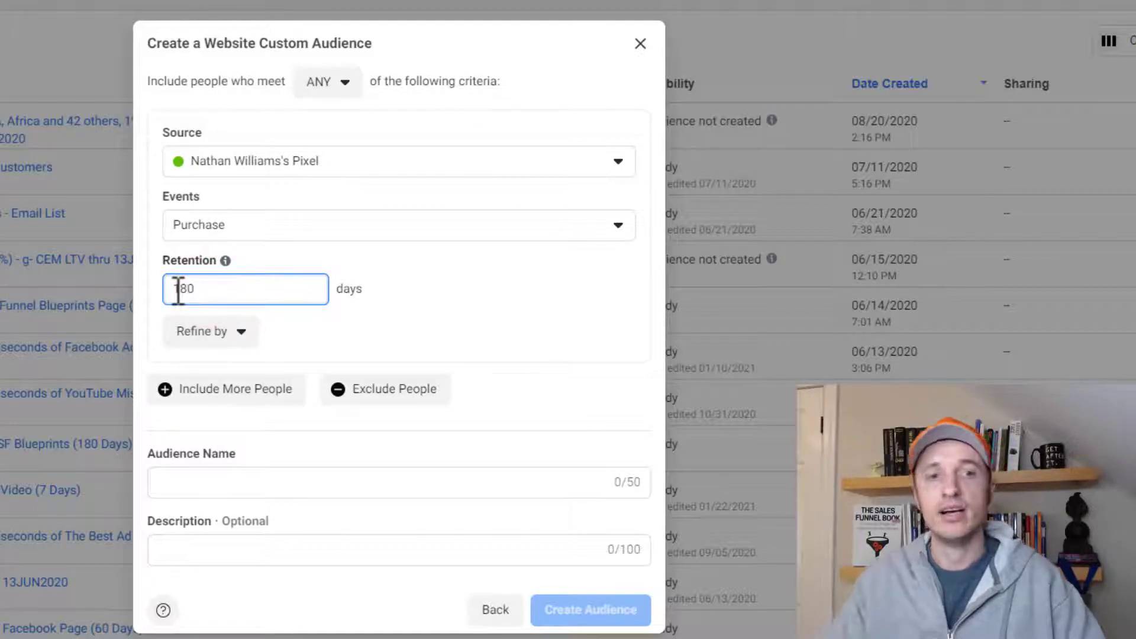
{"action": "mouse_move", "coordinate": [225, 260]}
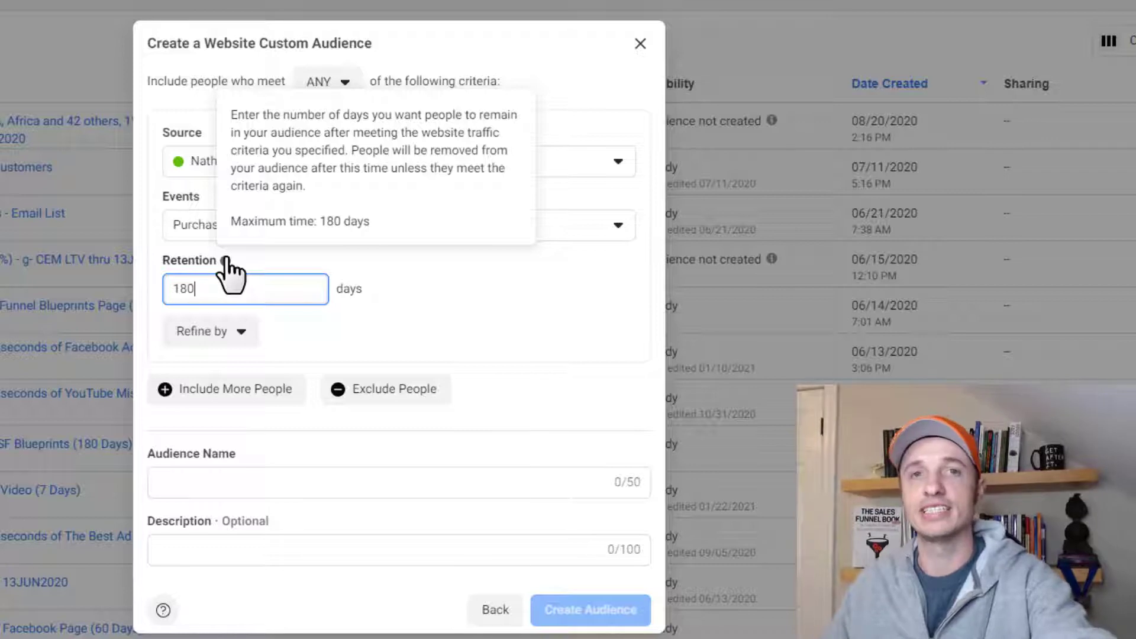
{"action": "left_click_drag", "start_coordinate": [223, 277], "coordinate": [127, 276]}
{"action": "left_click", "coordinate": [216, 294]}
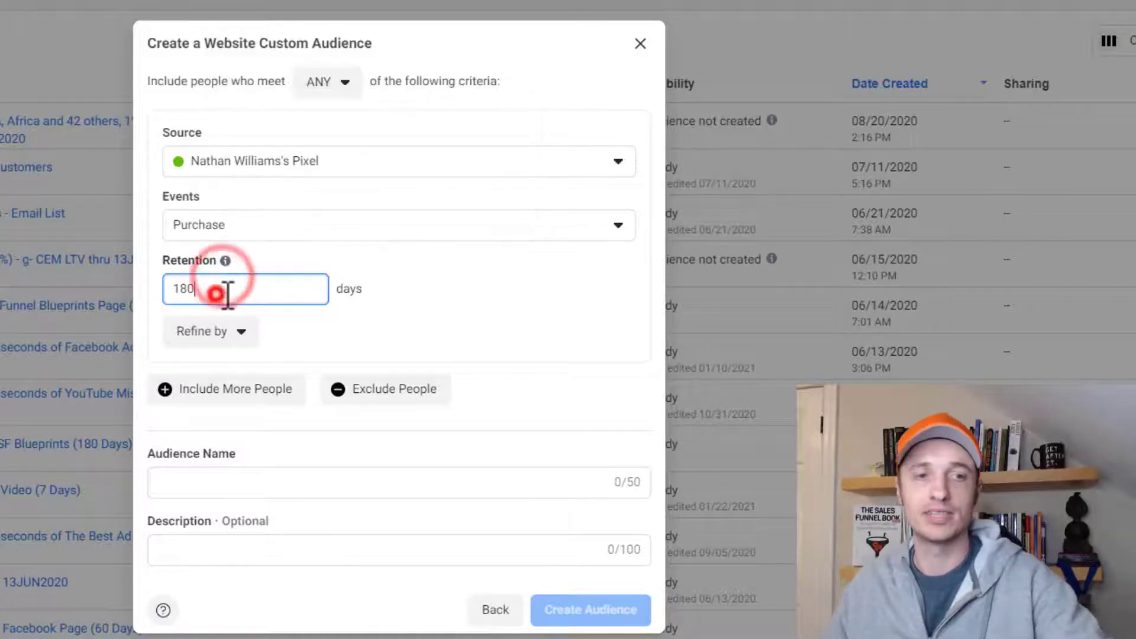
{"action": "left_click_drag", "start_coordinate": [224, 293], "coordinate": [152, 290]}
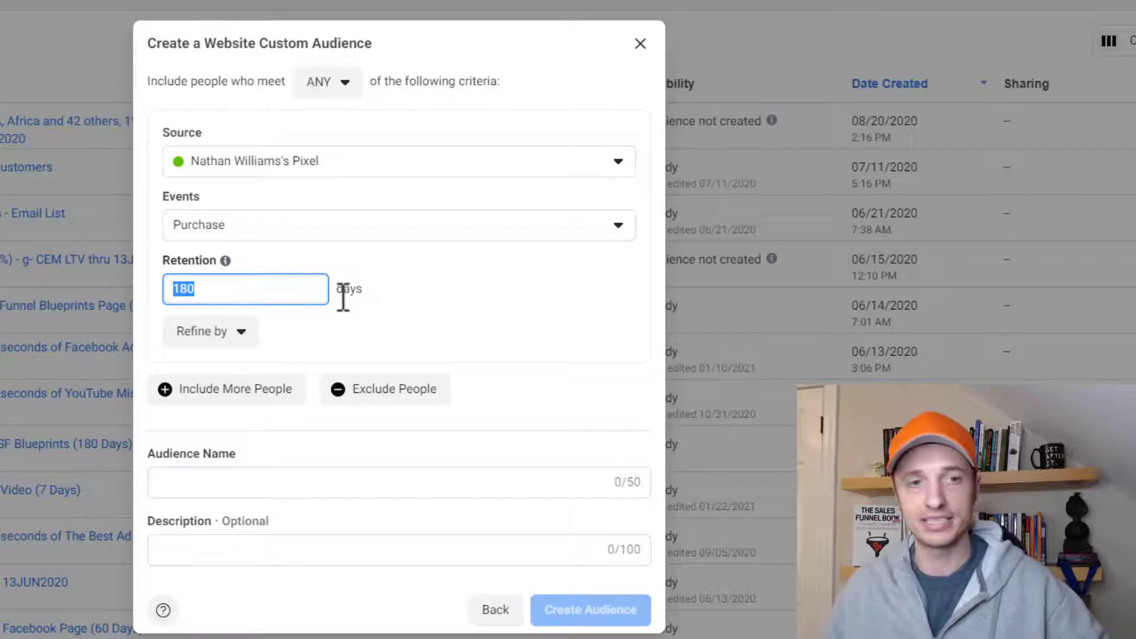
{"action": "left_click", "coordinate": [243, 290]}
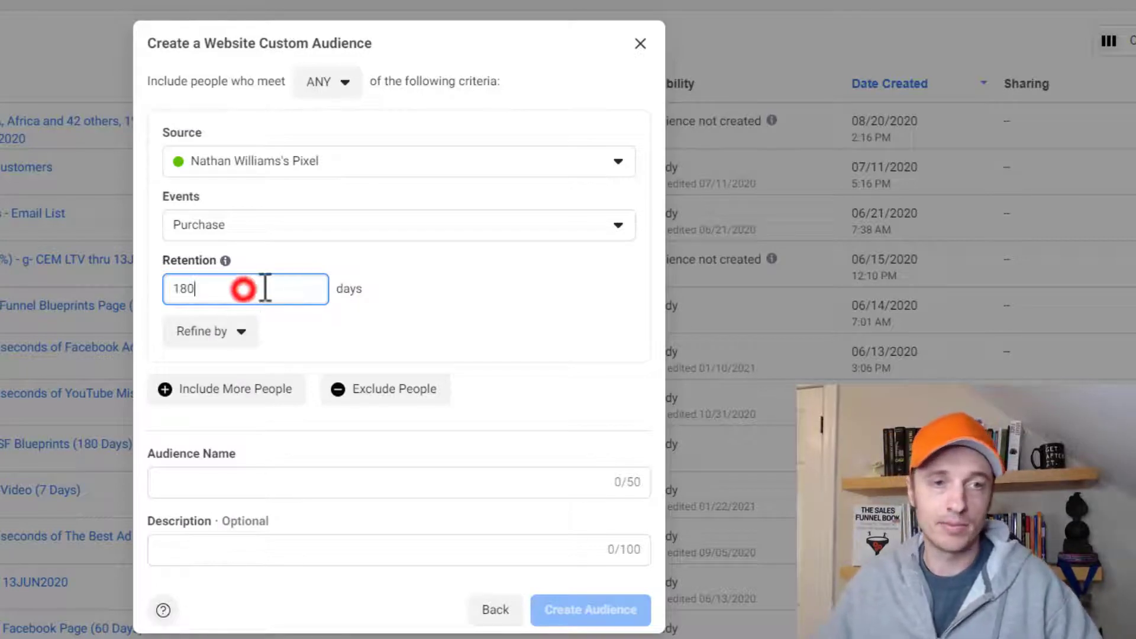
{"action": "left_click_drag", "start_coordinate": [265, 288], "coordinate": [119, 291]}
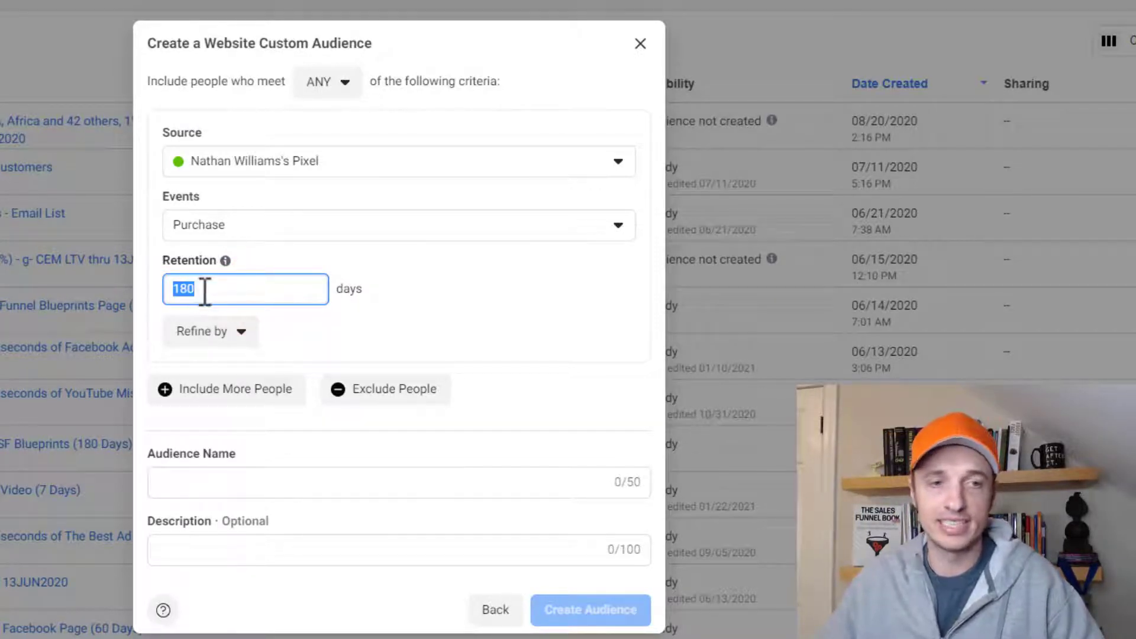
{"action": "left_click", "coordinate": [254, 273]}
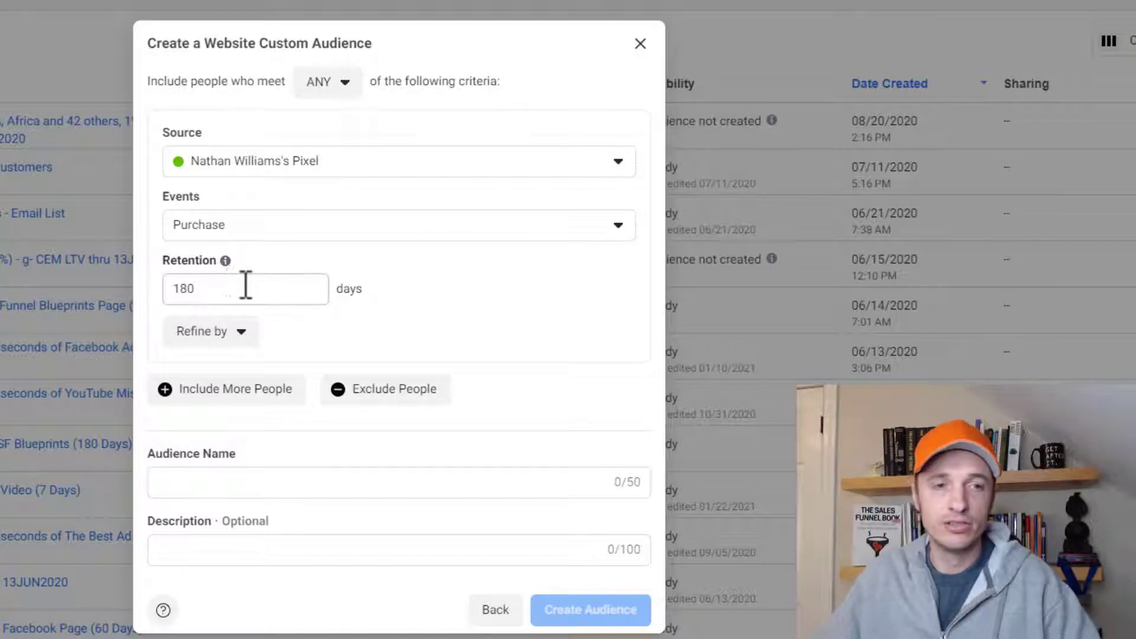
{"action": "left_click", "coordinate": [240, 335]}
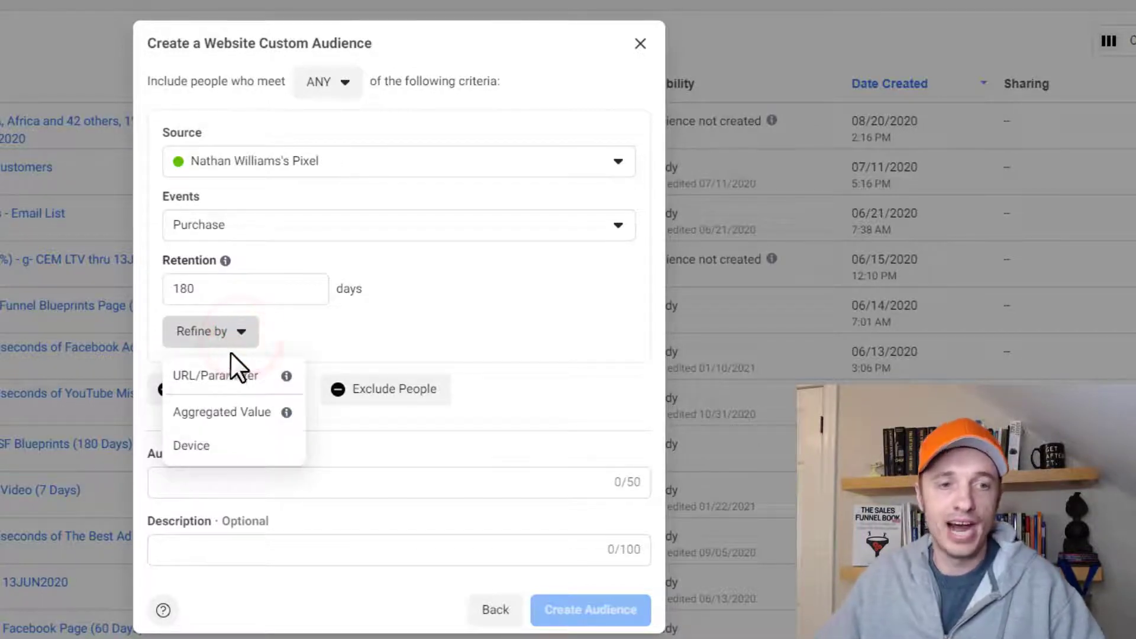
{"action": "left_click", "coordinate": [322, 225]}
{"action": "scroll", "coordinate": [237, 473], "scroll_direction": "down", "scroll_amount": 1}
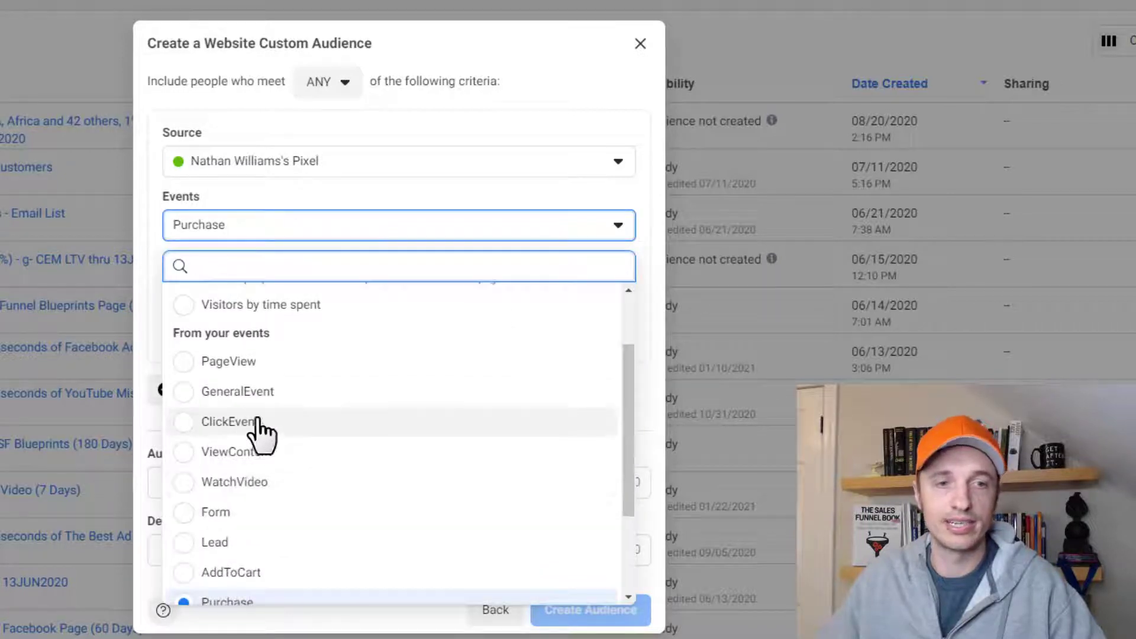
{"action": "left_click", "coordinate": [642, 263]}
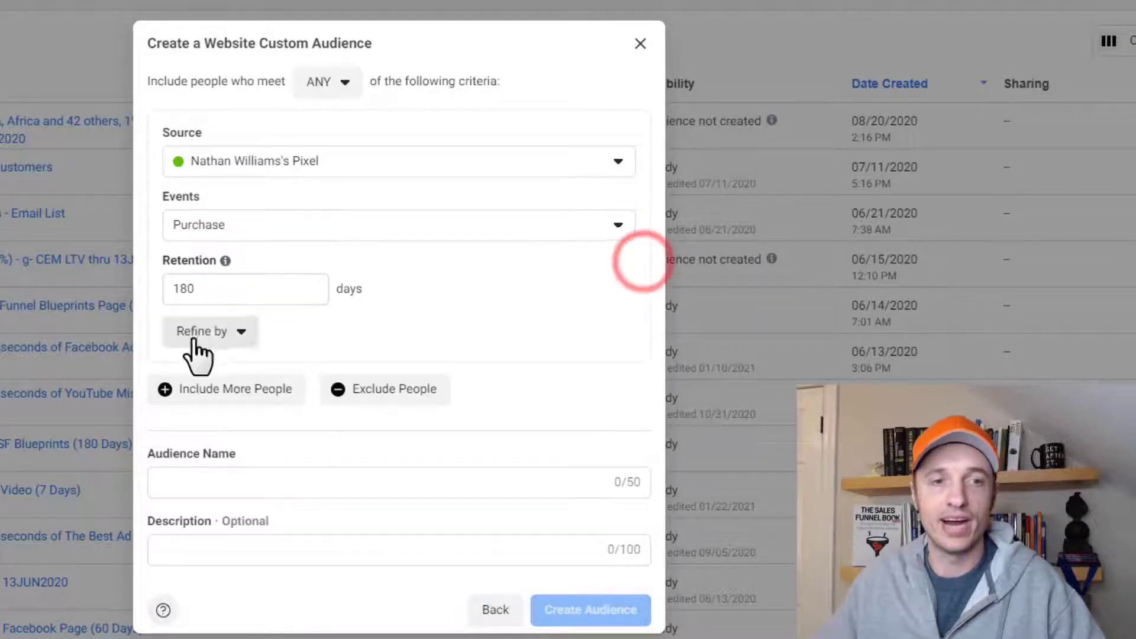
Add a URL/Parameter refinement to the Purchase criterion and view the parameter and condition options.
{"action": "left_click", "coordinate": [241, 335]}
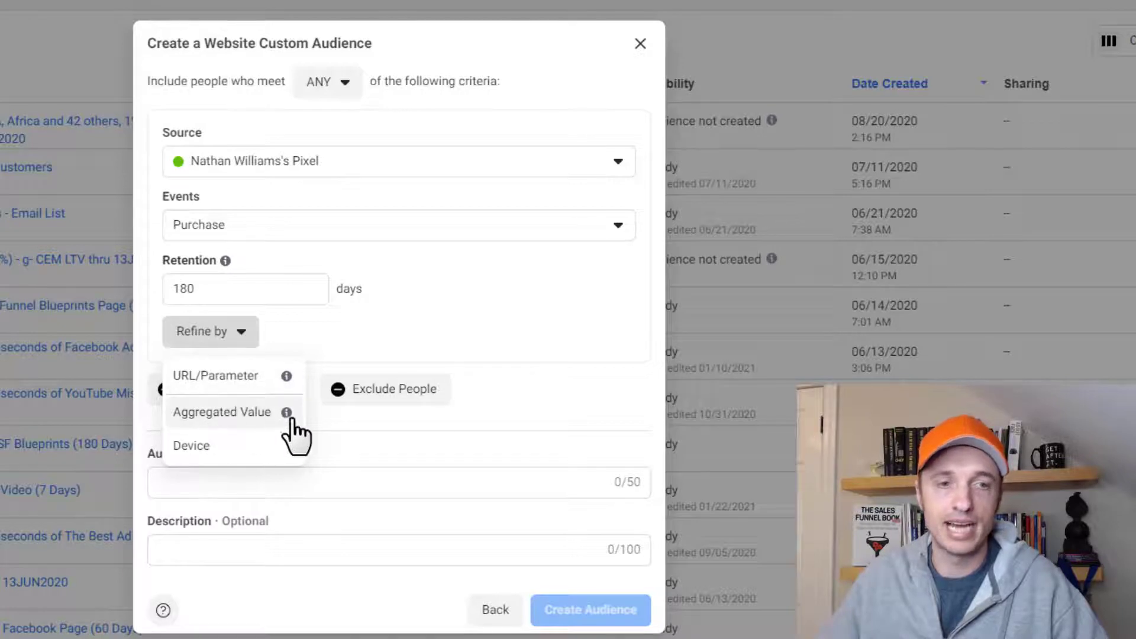
{"action": "left_click", "coordinate": [226, 376]}
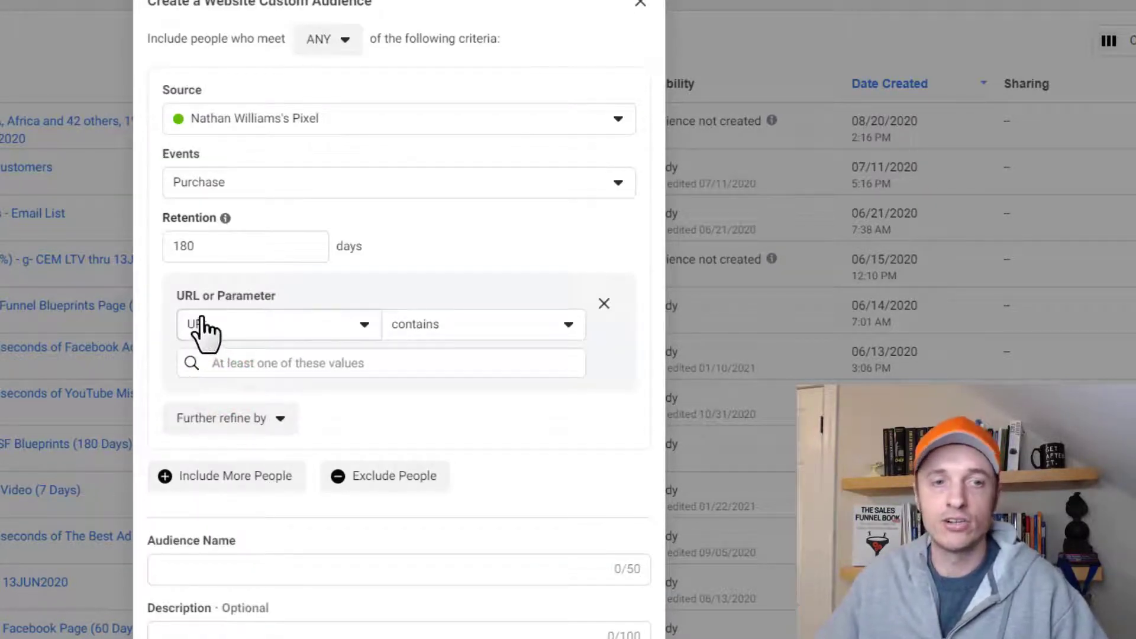
{"action": "left_click", "coordinate": [236, 324]}
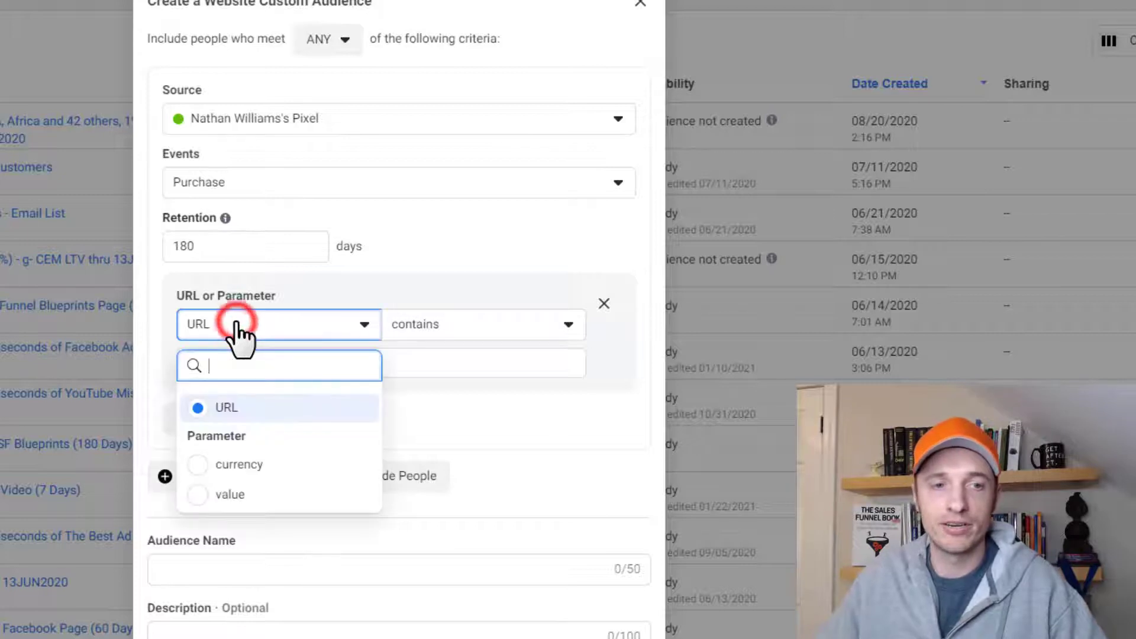
{"action": "left_click", "coordinate": [445, 325]}
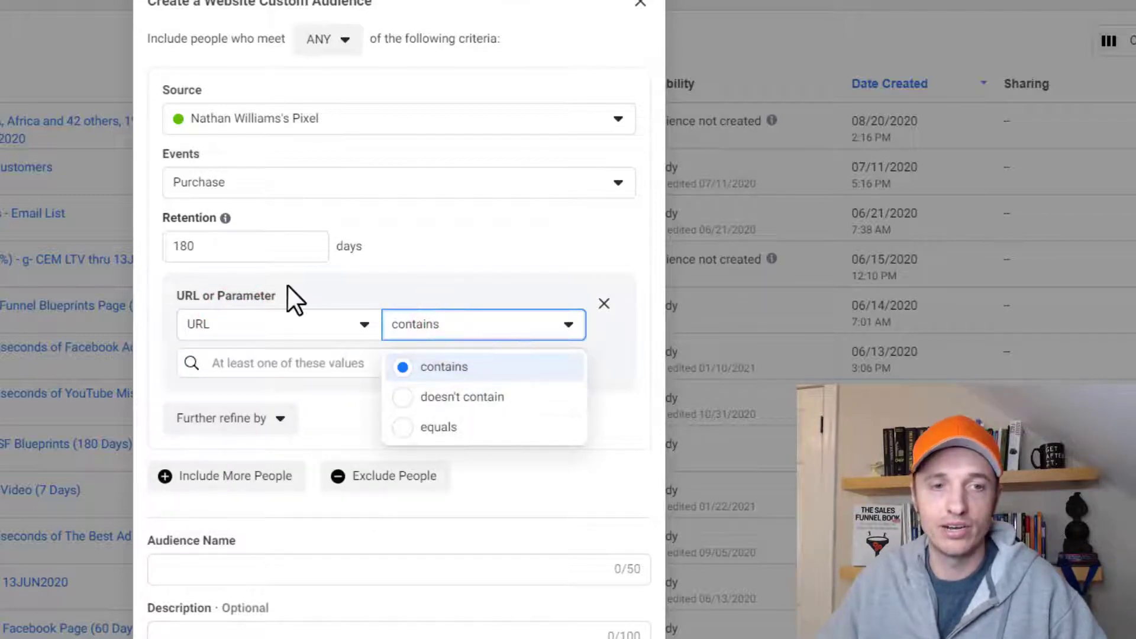
Try currency as the refinement parameter and view its comparison conditions.
{"action": "left_click", "coordinate": [286, 323]}
{"action": "left_click", "coordinate": [262, 468]}
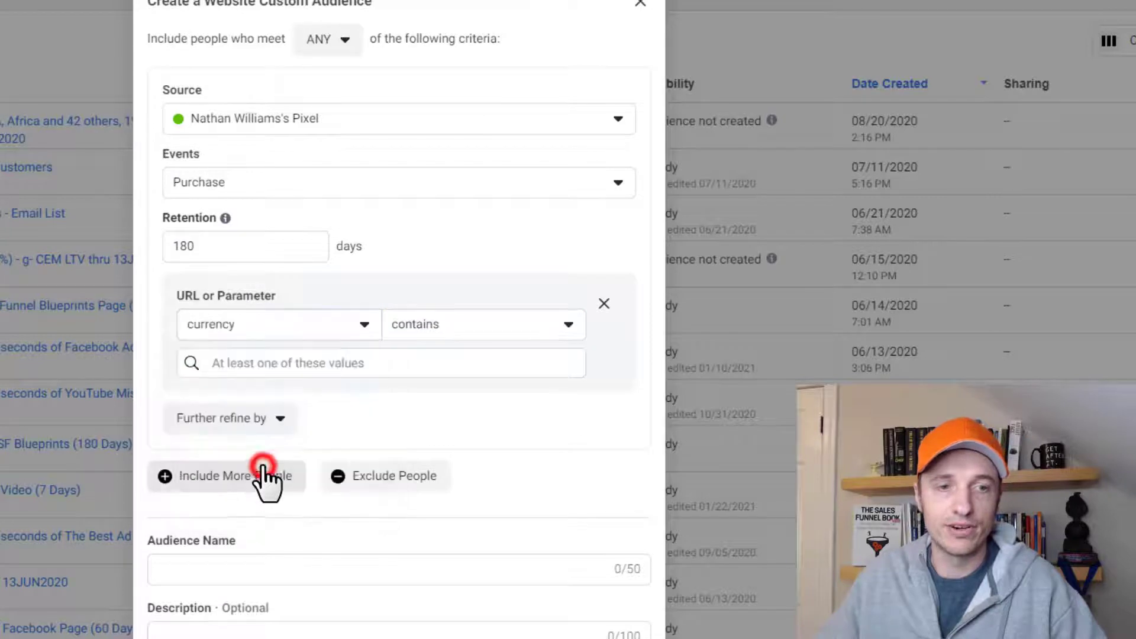
{"action": "left_click", "coordinate": [486, 325]}
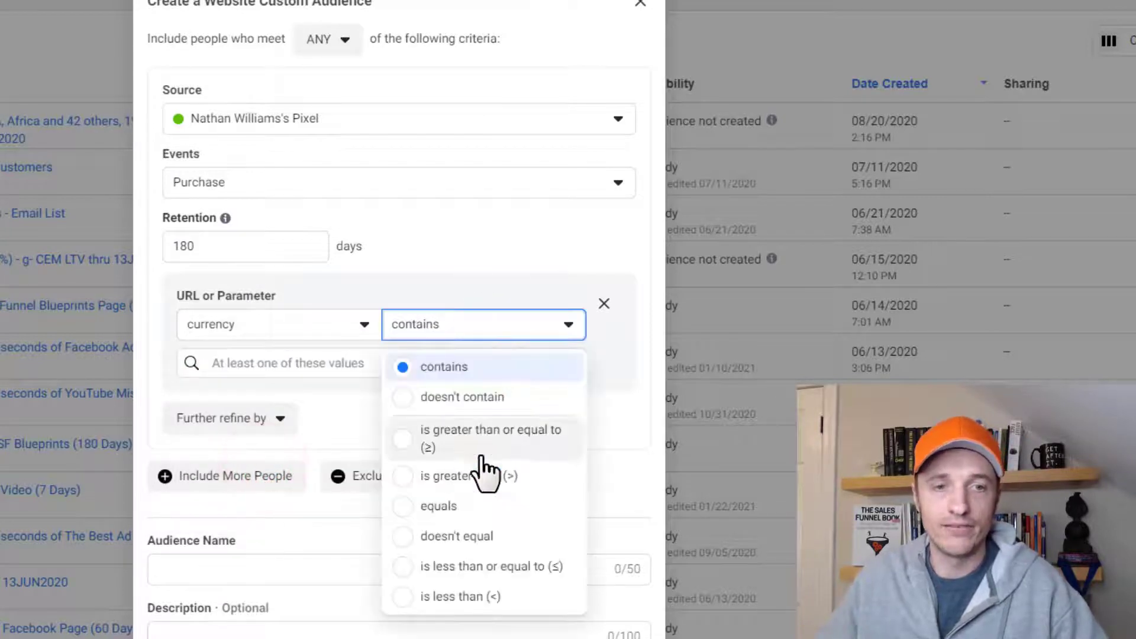
Try refining the Purchase criterion to people whose value parameter is greater than 10.
{"action": "left_click", "coordinate": [318, 335]}
{"action": "left_click", "coordinate": [235, 502]}
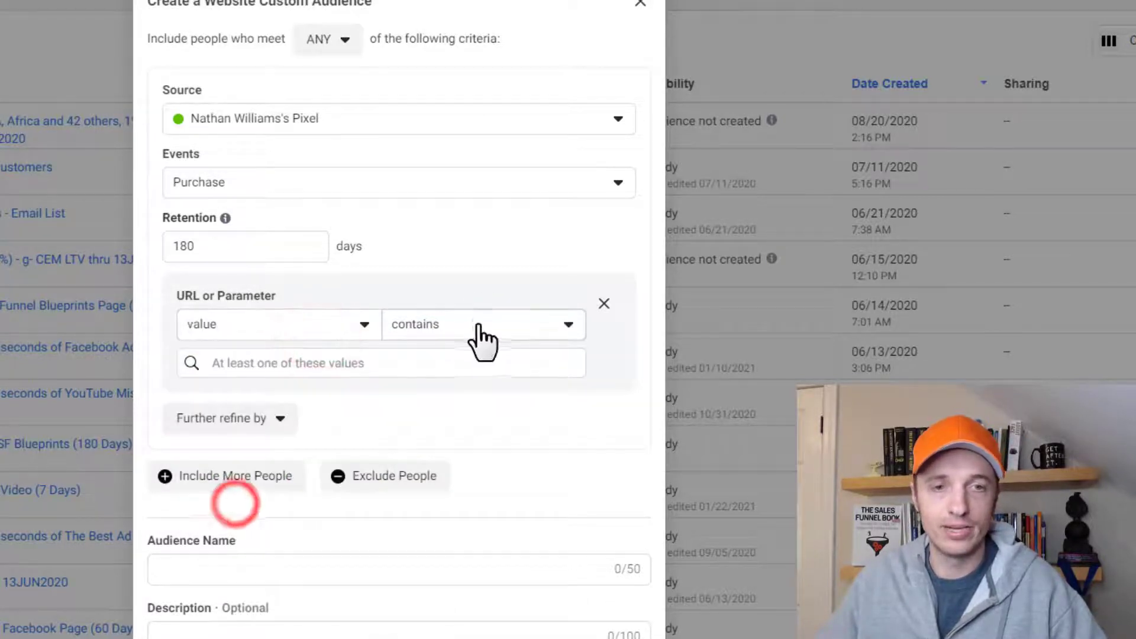
{"action": "left_click", "coordinate": [482, 329]}
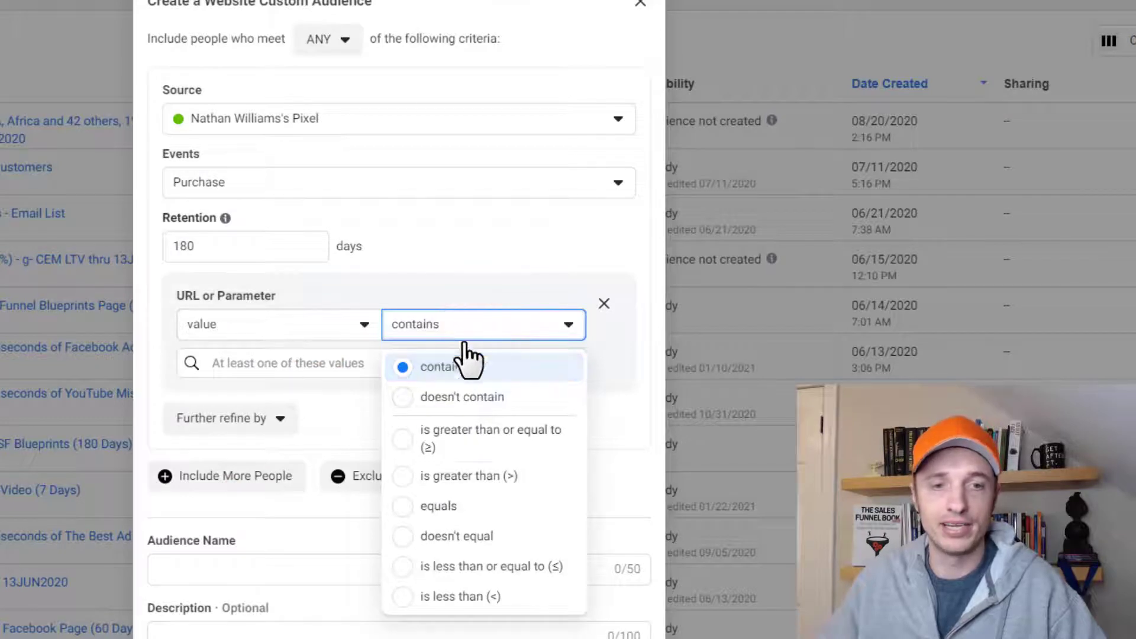
{"action": "left_click", "coordinate": [471, 474]}
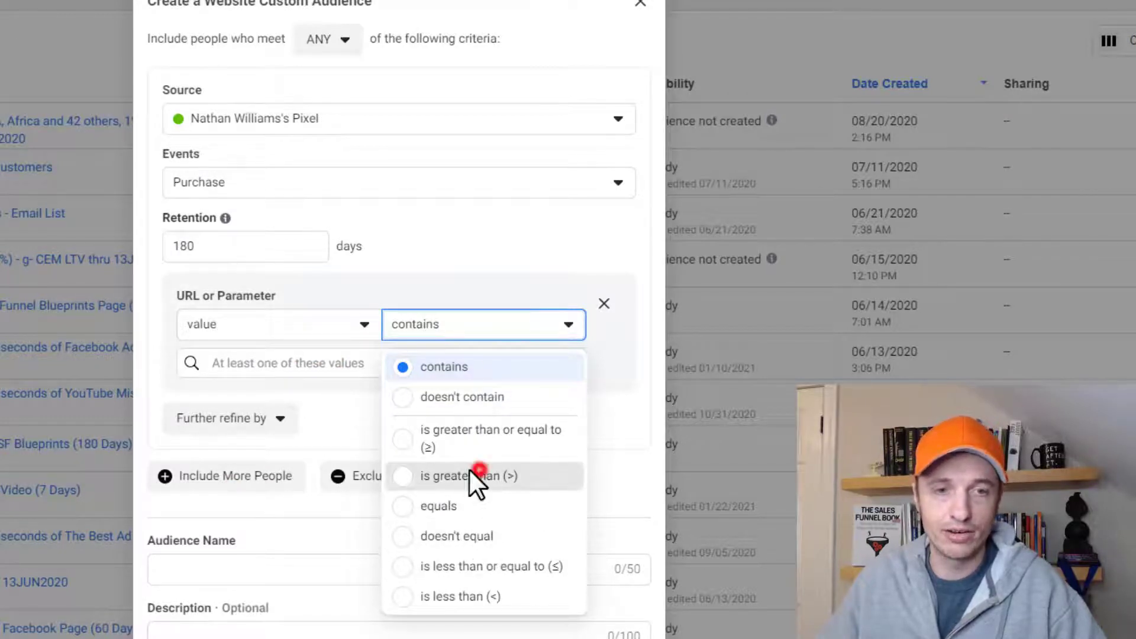
{"action": "left_click", "coordinate": [329, 368]}
{"action": "type", "text": "10"}
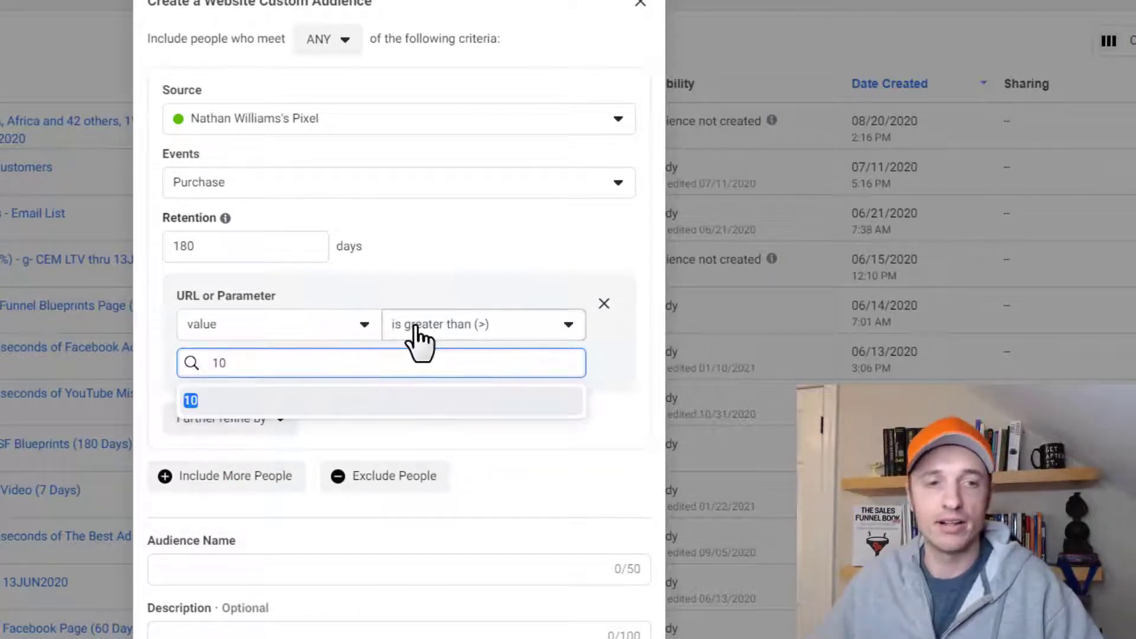
{"action": "left_click", "coordinate": [400, 400]}
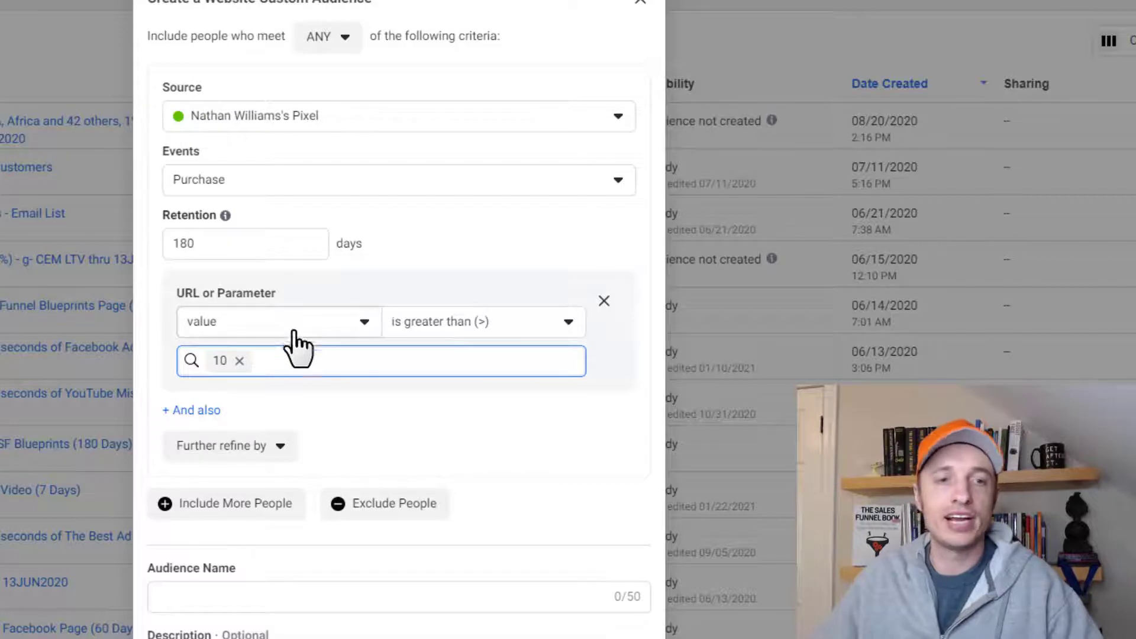
View the further refinement options and remove the URL/Parameter refinement from the Purchase criterion.
{"action": "left_click", "coordinate": [237, 450]}
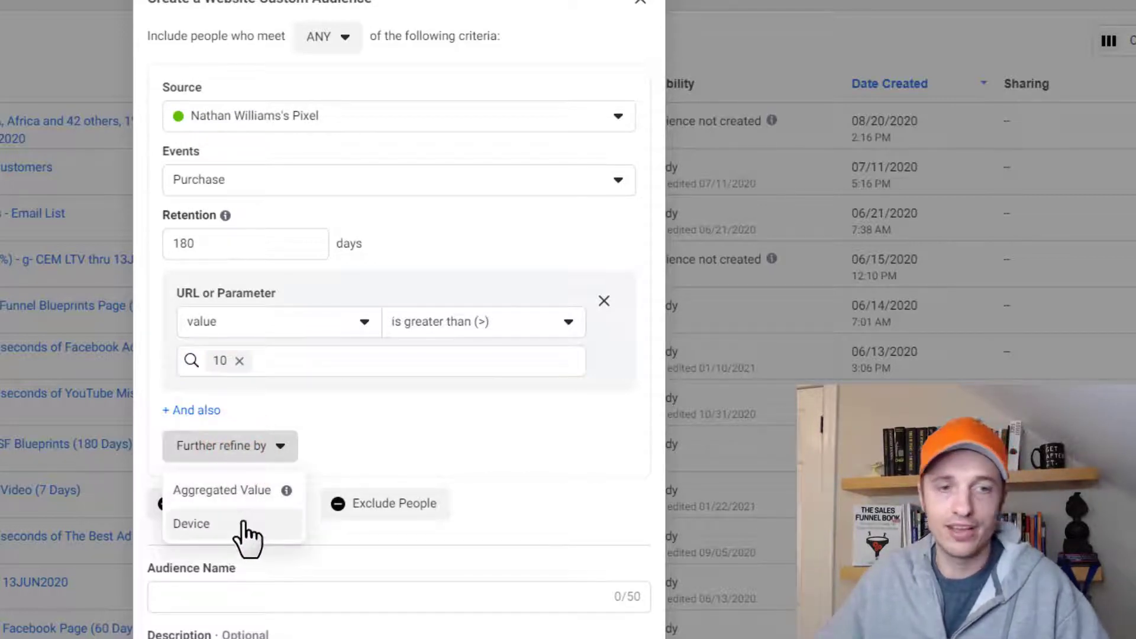
{"action": "left_click", "coordinate": [414, 415]}
{"action": "left_click", "coordinate": [603, 301]}
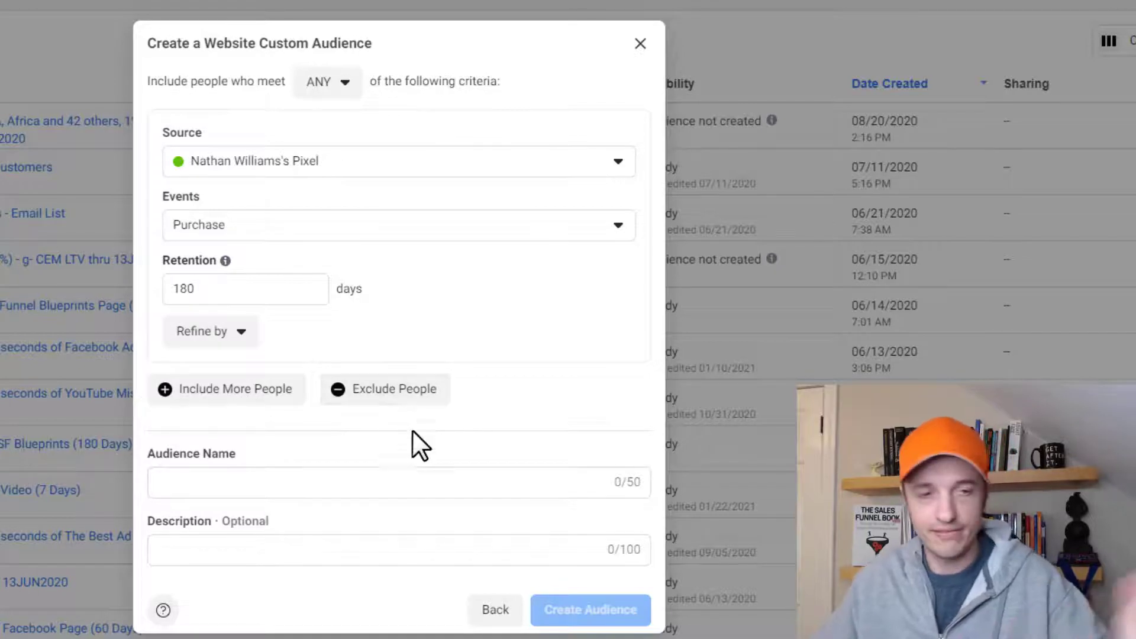
Name the audience "Buyers (180 Days)", create it and close the creation dialog.
{"action": "left_click", "coordinate": [395, 476]}
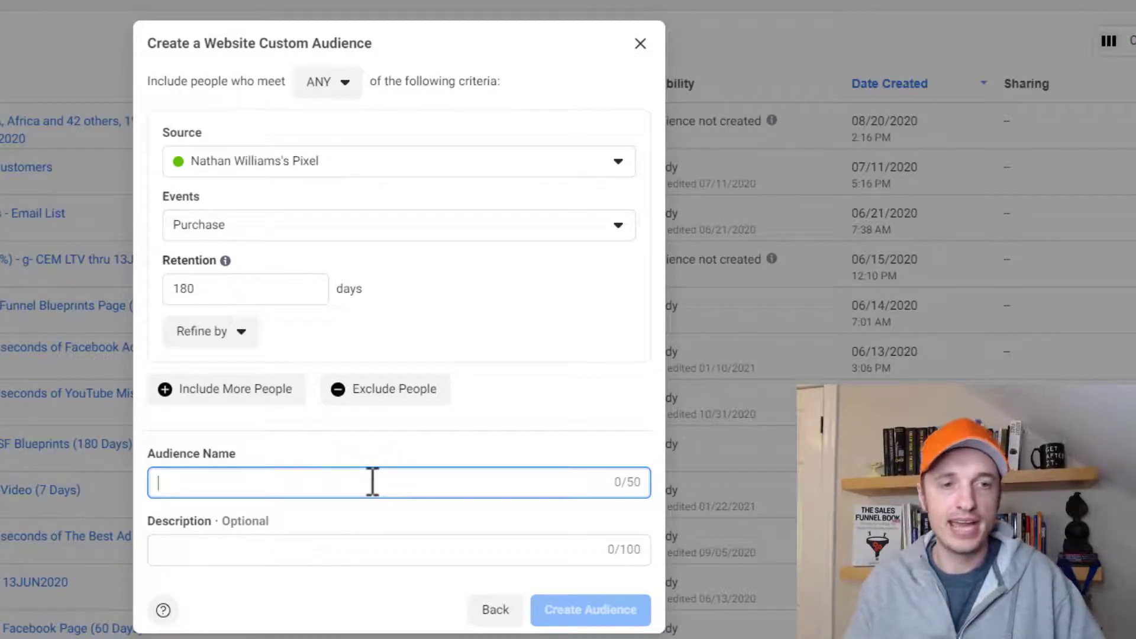
{"action": "type", "text": "Buyers (180 Days"}
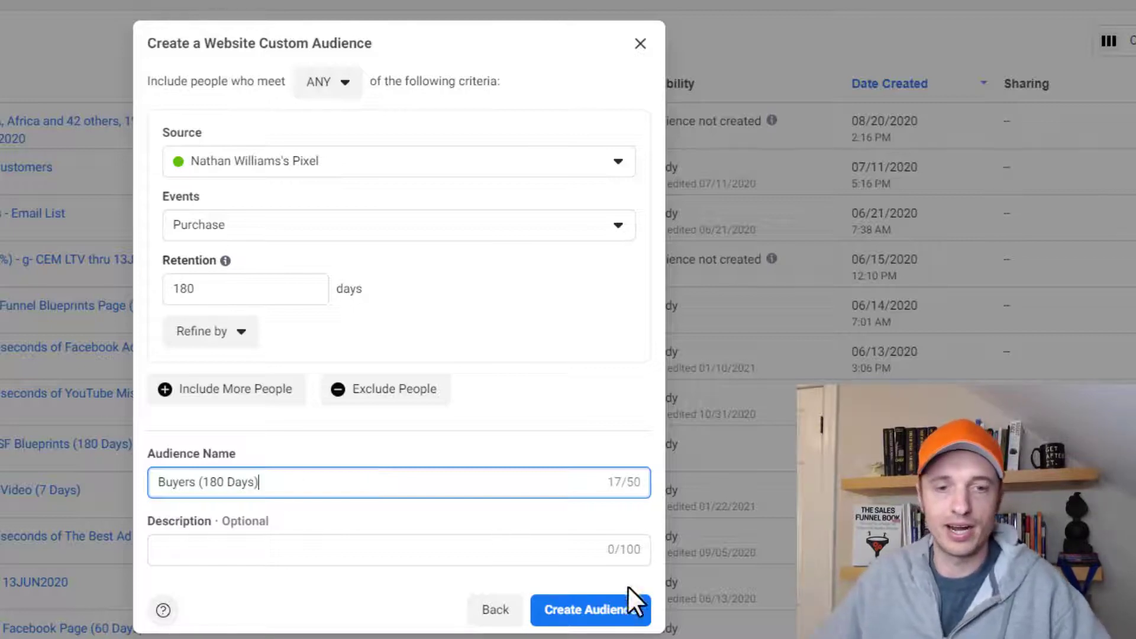
{"action": "left_click", "coordinate": [628, 588]}
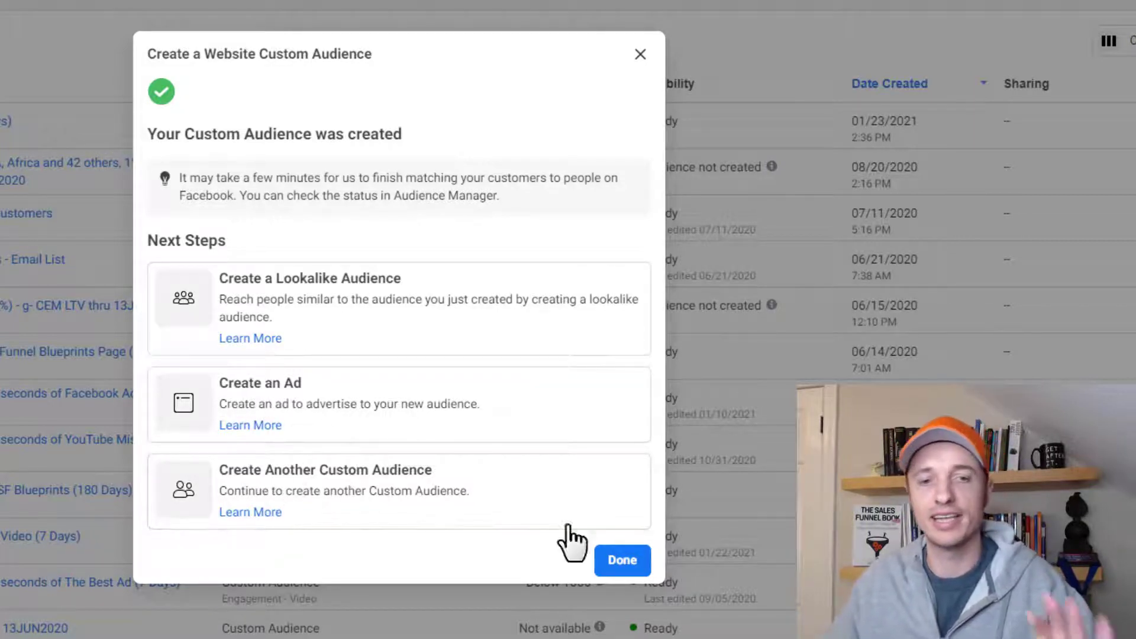
{"action": "left_click", "coordinate": [622, 560]}
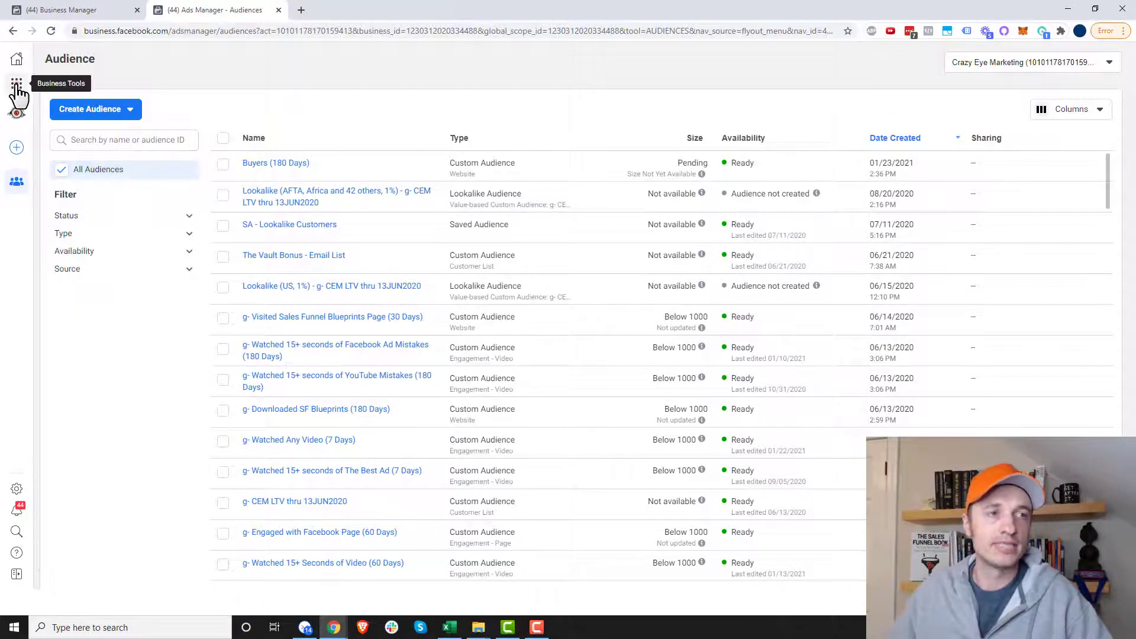
Go to the Ads Manager campaigns view and start a new campaign with the Conversions objective.
{"action": "left_click", "coordinate": [16, 84]}
{"action": "left_click", "coordinate": [84, 126]}
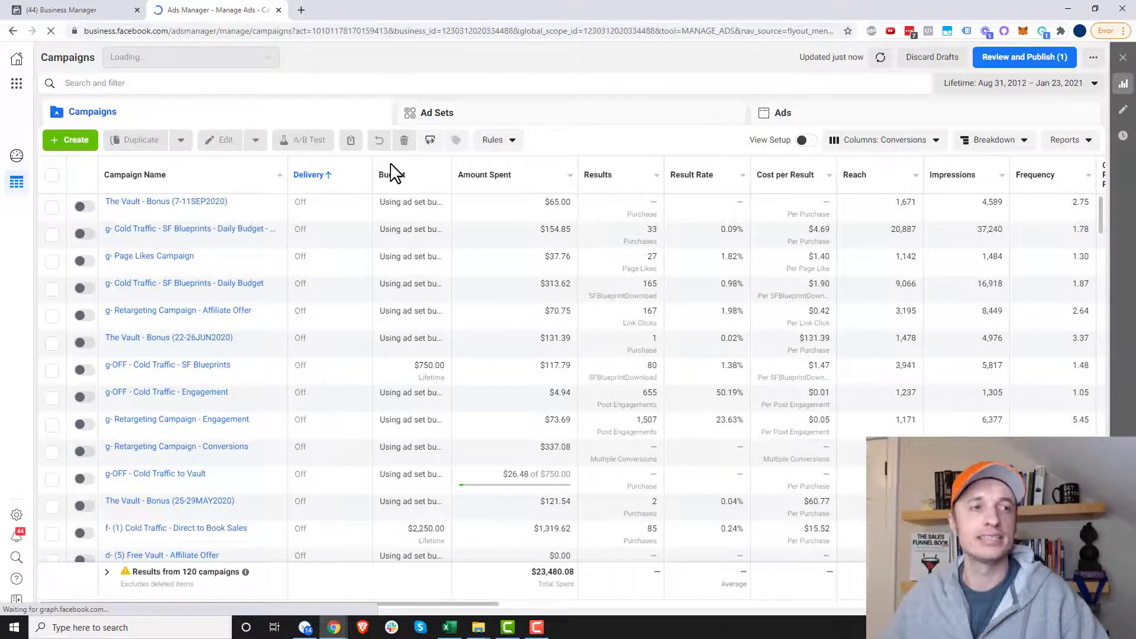
{"action": "left_click", "coordinate": [86, 142]}
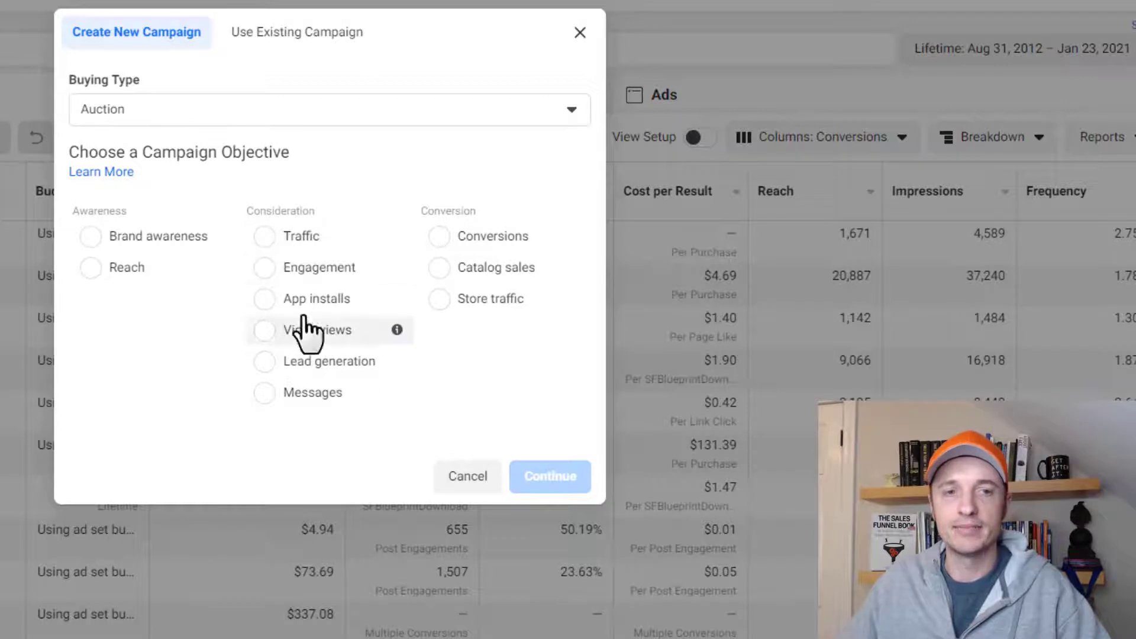
{"action": "left_click", "coordinate": [438, 236]}
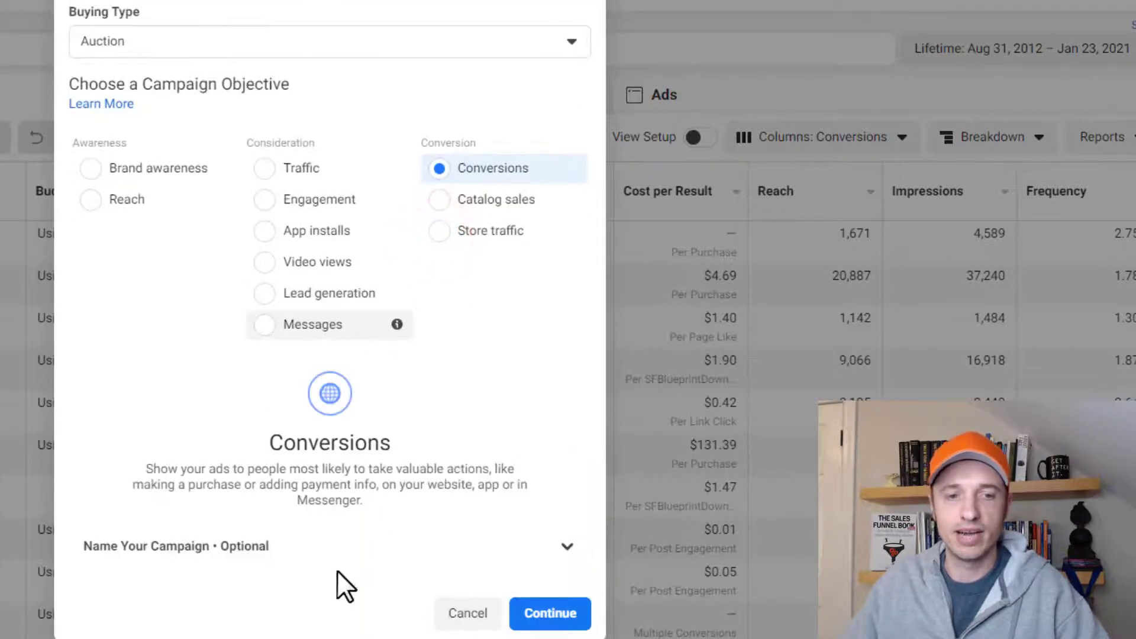
Name the campaign "Demo Buyers Campaign", its ad set "Cold Traffic" and its ad "Ad1", and continue to the campaign's settings.
{"action": "left_click", "coordinate": [376, 548]}
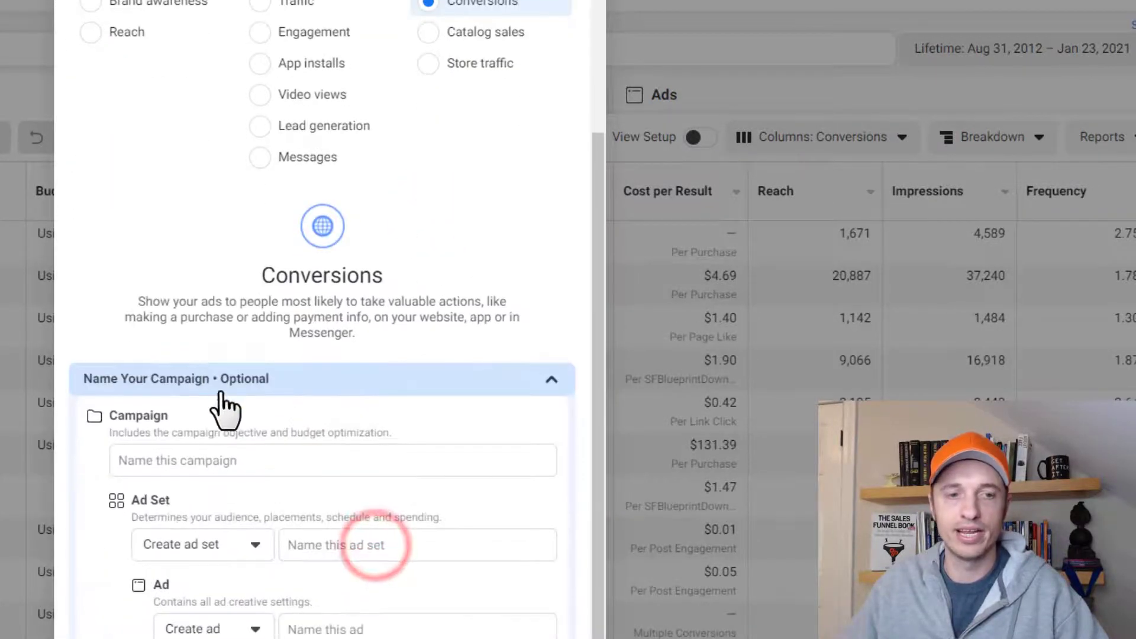
{"action": "left_click", "coordinate": [248, 451]}
{"action": "type", "text": "Dem"}
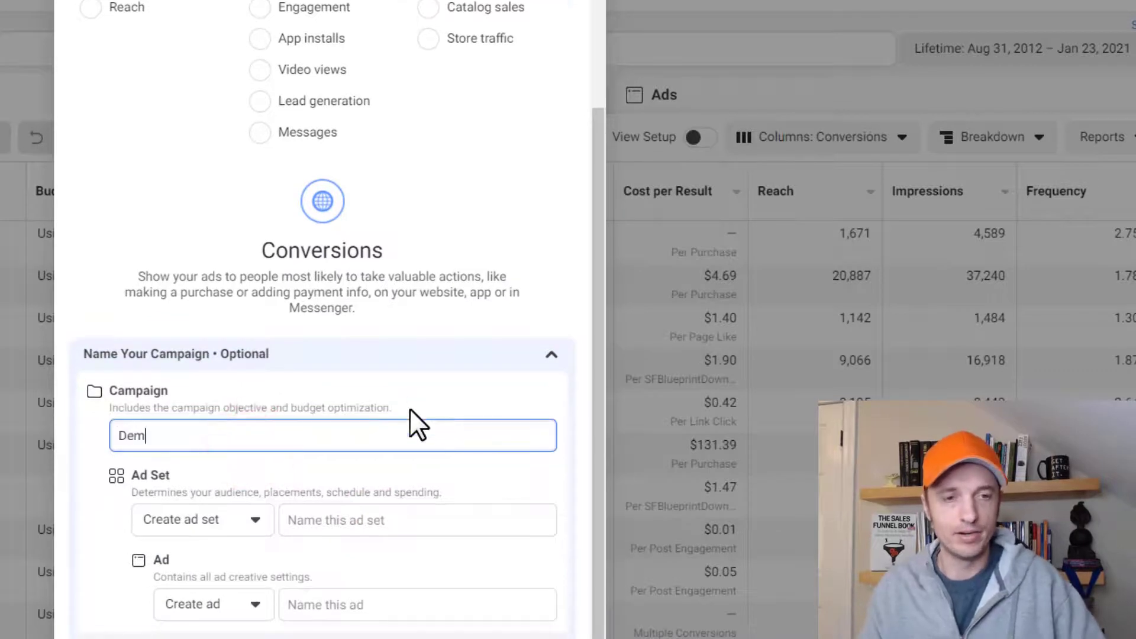
{"action": "type", "text": "o Buyers Campaign"}
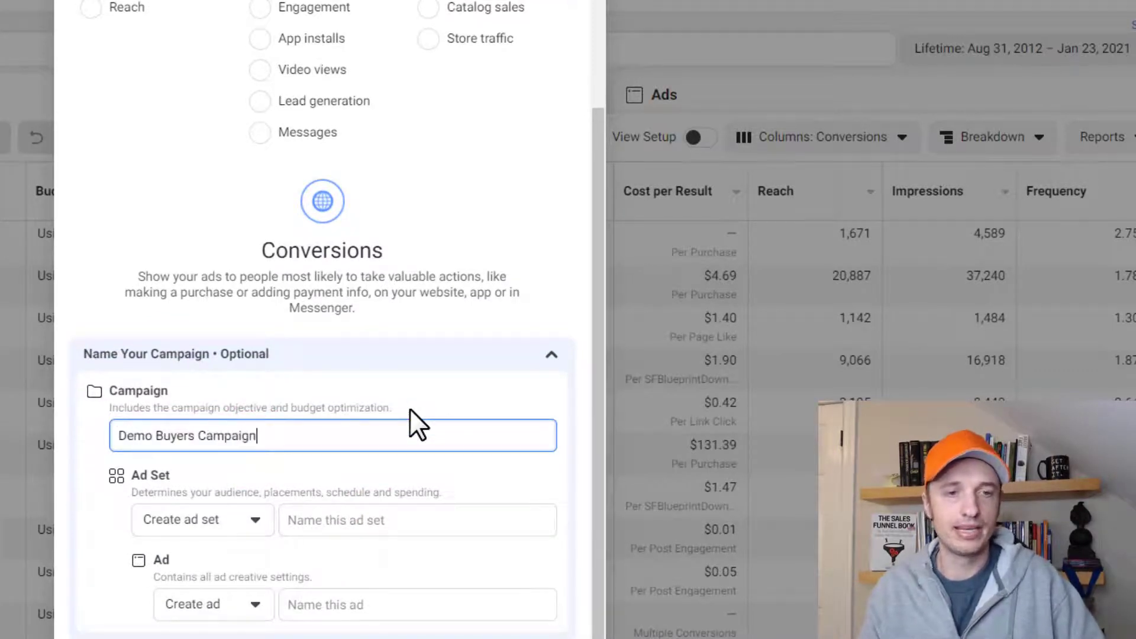
{"action": "left_click", "coordinate": [338, 521]}
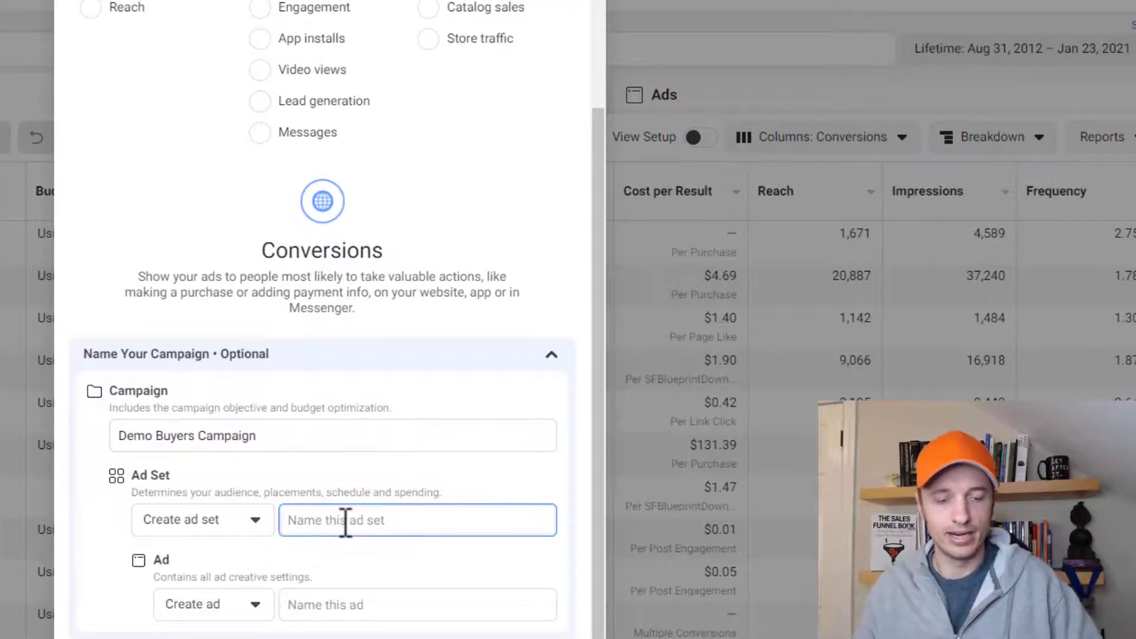
{"action": "type", "text": "Cold Traffic"}
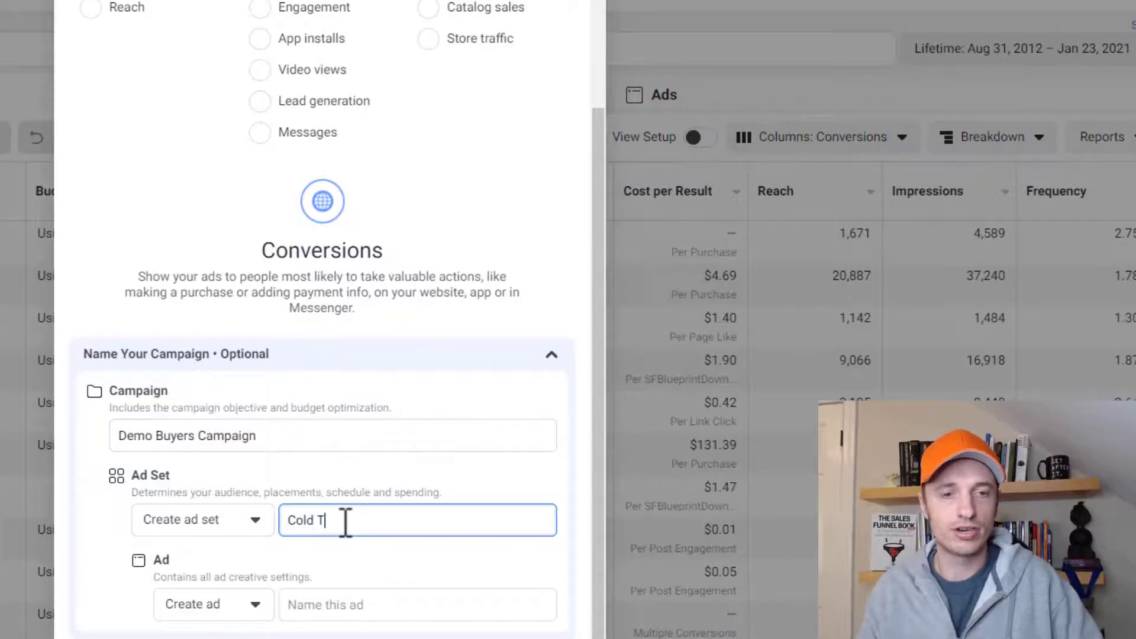
{"action": "left_click", "coordinate": [416, 610]}
{"action": "type", "text": "Ad1"}
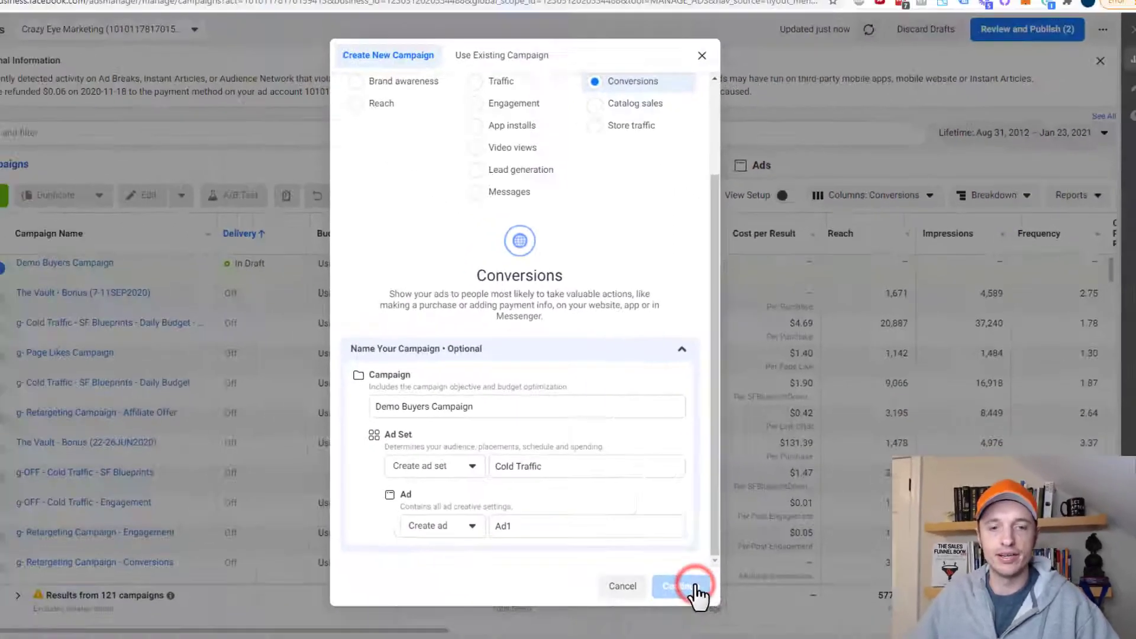
{"action": "left_click", "coordinate": [688, 588]}
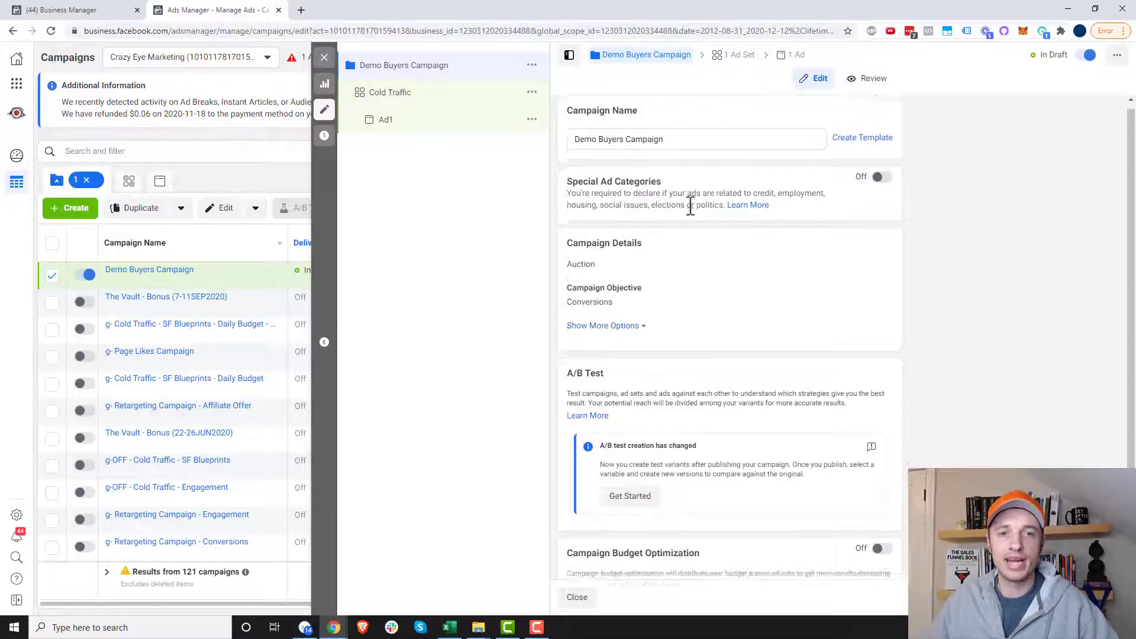
Add the Buyers (180 Days) custom audience to the Cold Traffic ad set's audience.
{"action": "left_click", "coordinate": [459, 95]}
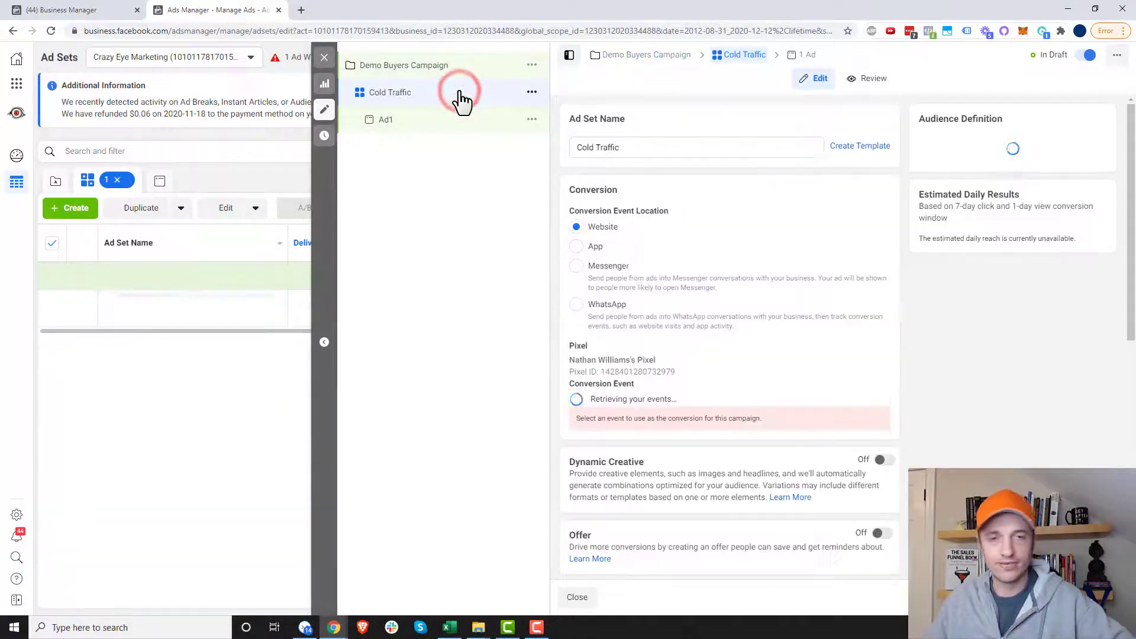
{"action": "scroll", "coordinate": [752, 231], "scroll_direction": "down", "scroll_amount": 2}
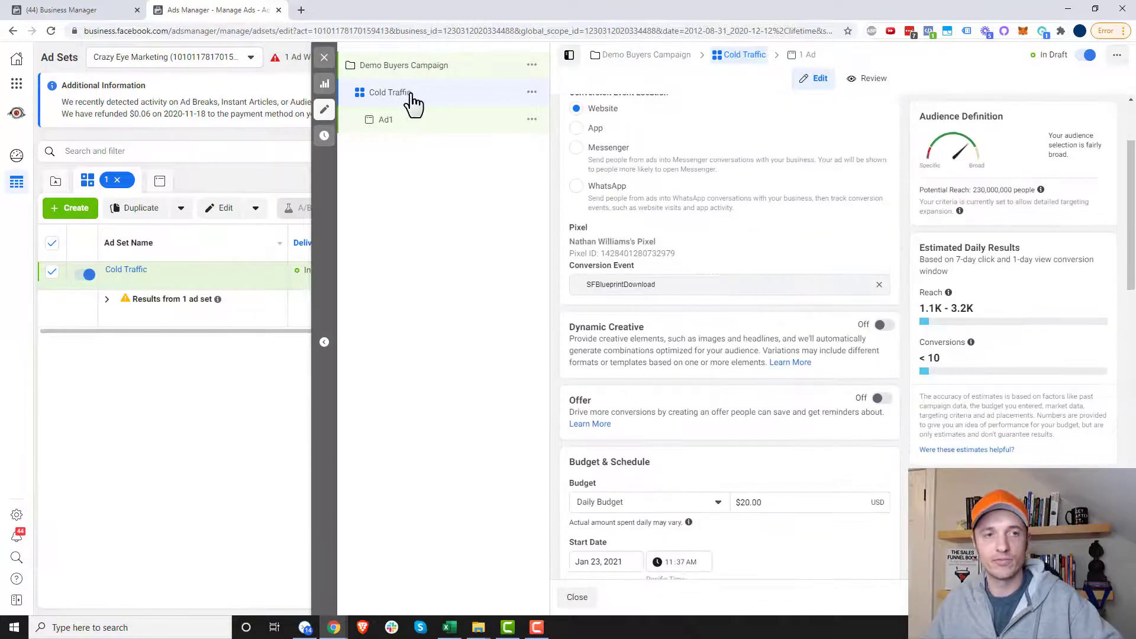
{"action": "scroll", "coordinate": [734, 198], "scroll_direction": "down", "scroll_amount": 7}
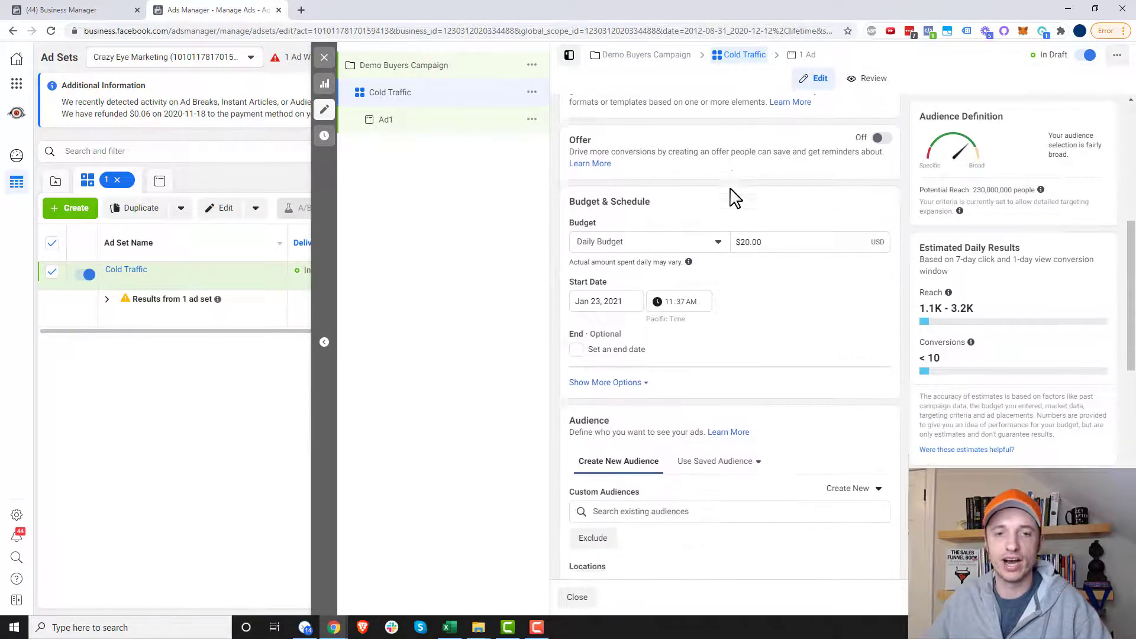
{"action": "scroll", "coordinate": [732, 191], "scroll_direction": "down", "scroll_amount": 2}
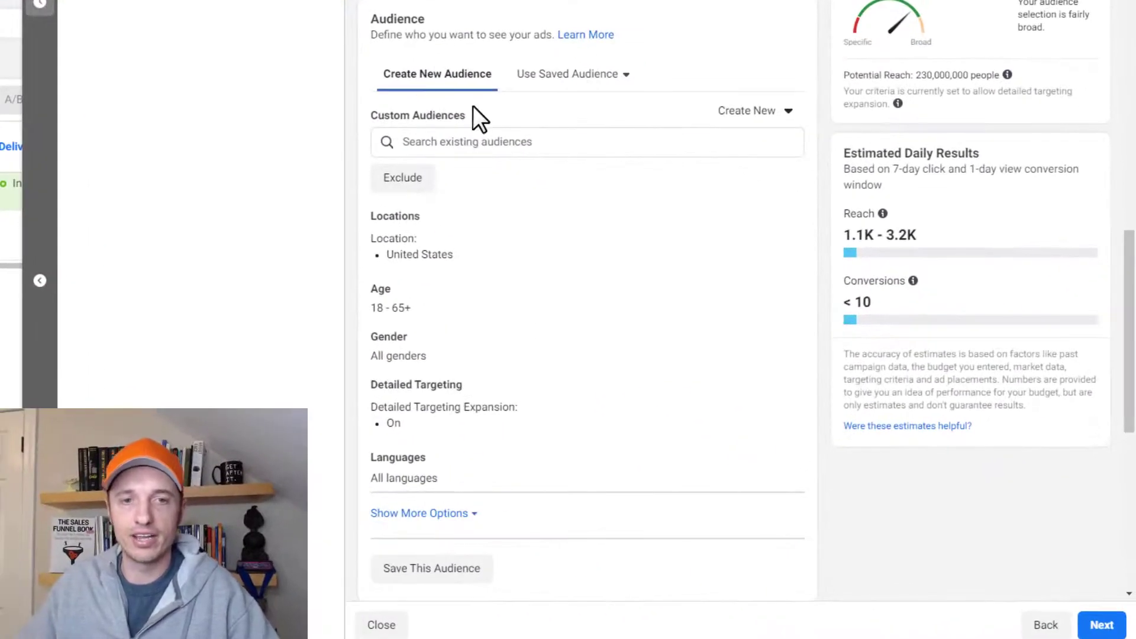
{"action": "scroll", "coordinate": [645, 212], "scroll_direction": "down", "scroll_amount": 2}
{"action": "scroll", "coordinate": [474, 105], "scroll_direction": "up", "scroll_amount": 3}
{"action": "left_click", "coordinate": [465, 137]}
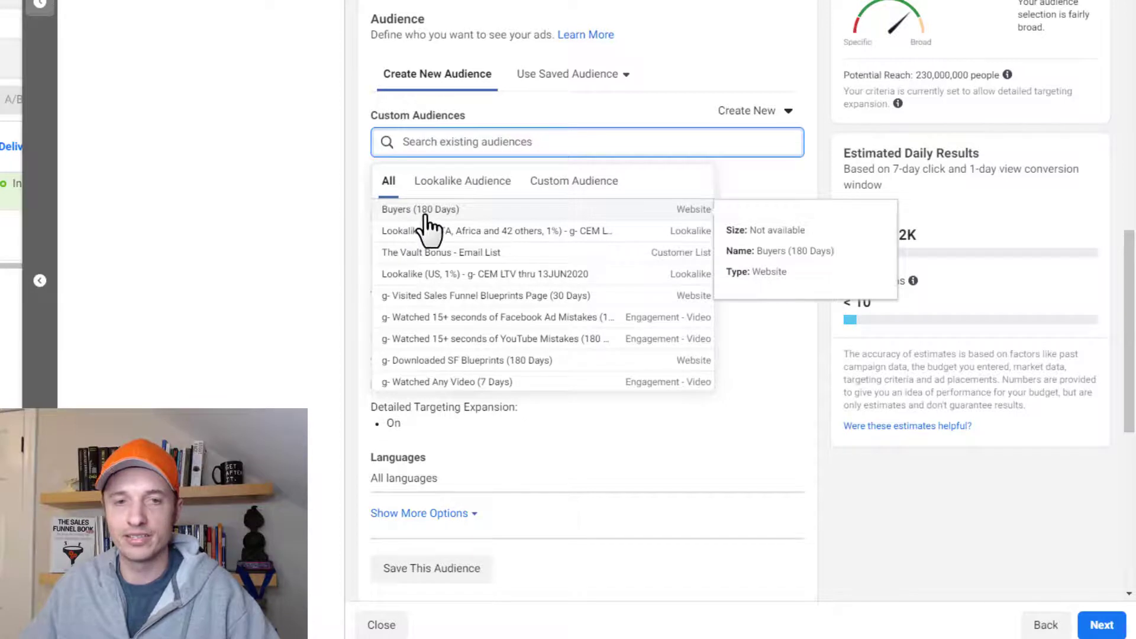
{"action": "left_click", "coordinate": [446, 208]}
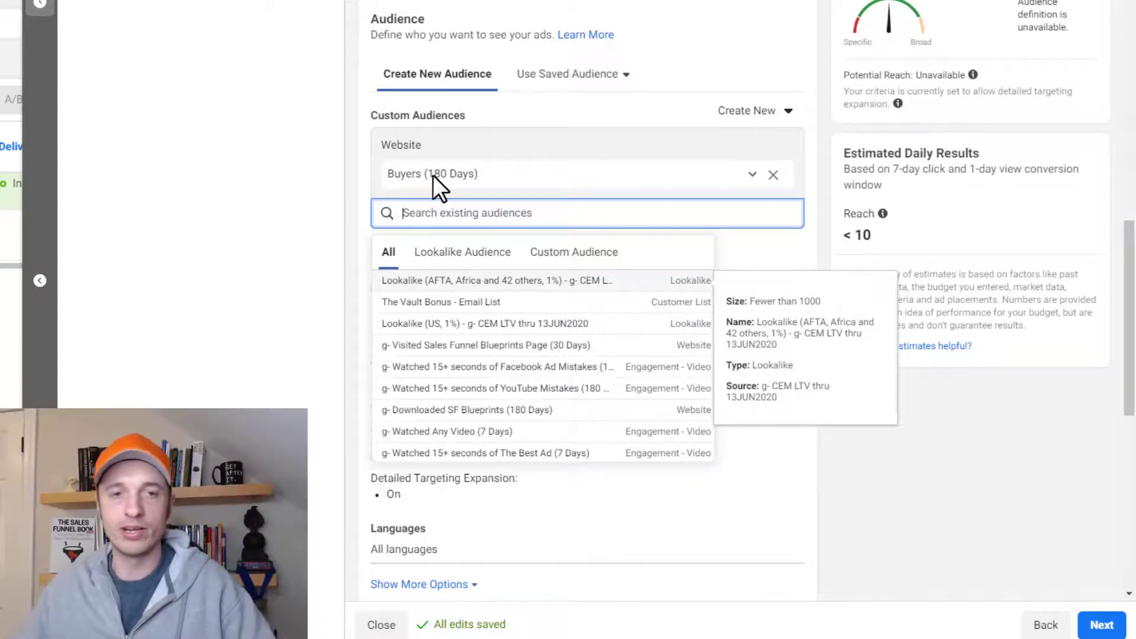
Switch the Buyers (180 Days) audience from included to excluded in the ad set.
{"action": "scroll", "coordinate": [332, 171], "scroll_direction": "down", "scroll_amount": 3}
{"action": "scroll", "coordinate": [381, 178], "scroll_direction": "up", "scroll_amount": 4}
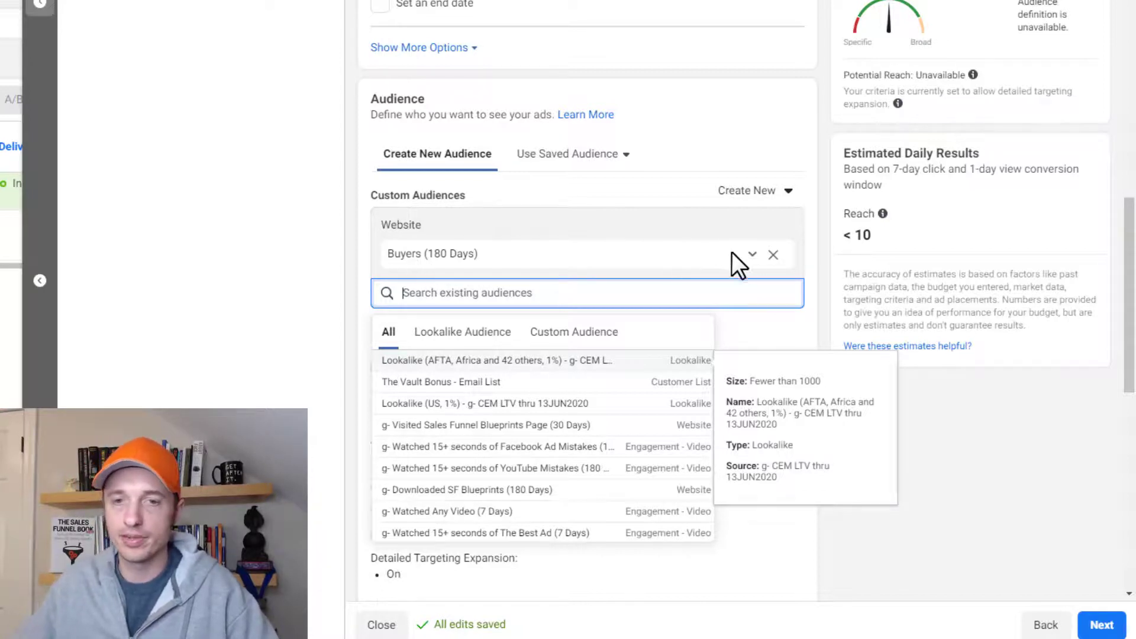
{"action": "left_click", "coordinate": [751, 254]}
{"action": "left_click", "coordinate": [734, 271]}
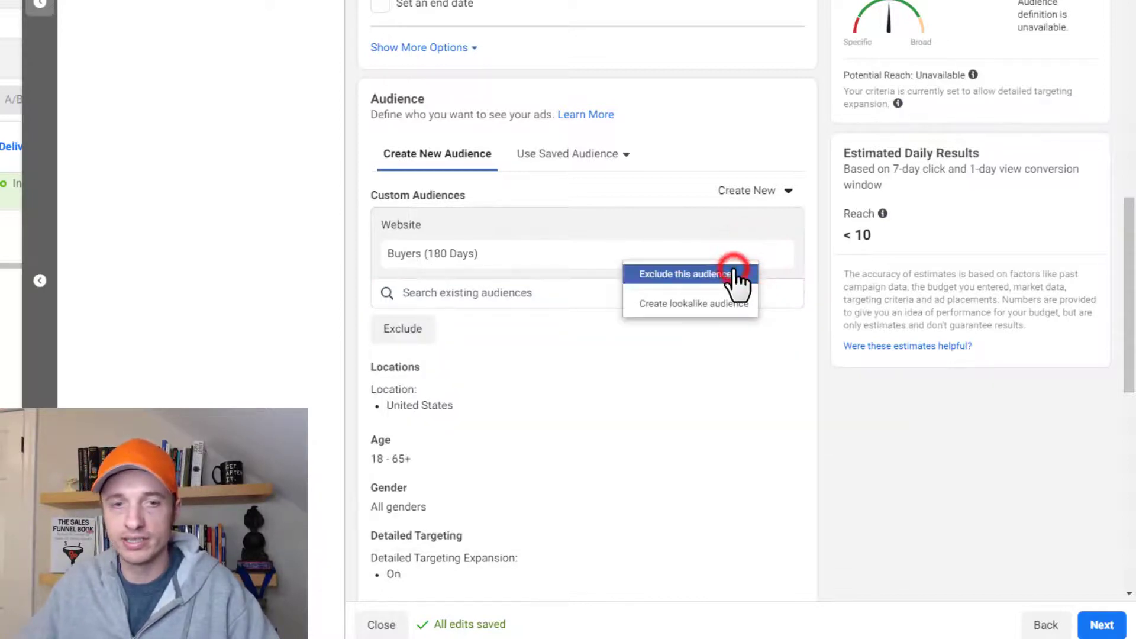
{"action": "scroll", "coordinate": [566, 346], "scroll_direction": "down", "scroll_amount": 1}
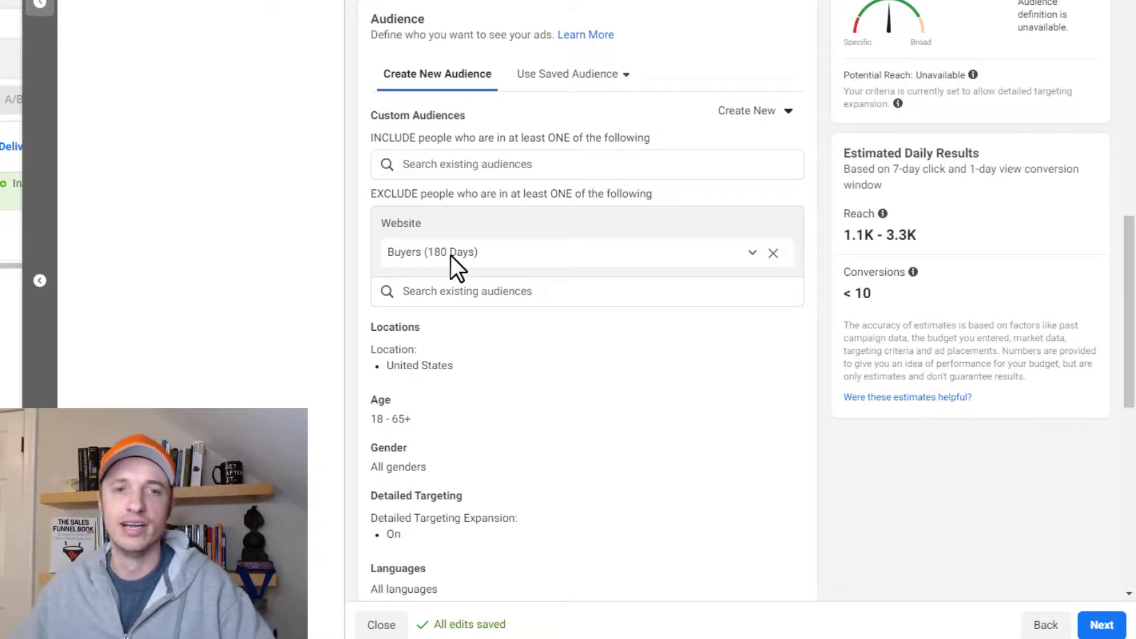
Review the ad set's targeting settings and the existing custom audiences available for inclusion.
{"action": "scroll", "coordinate": [456, 257], "scroll_direction": "down", "scroll_amount": 2}
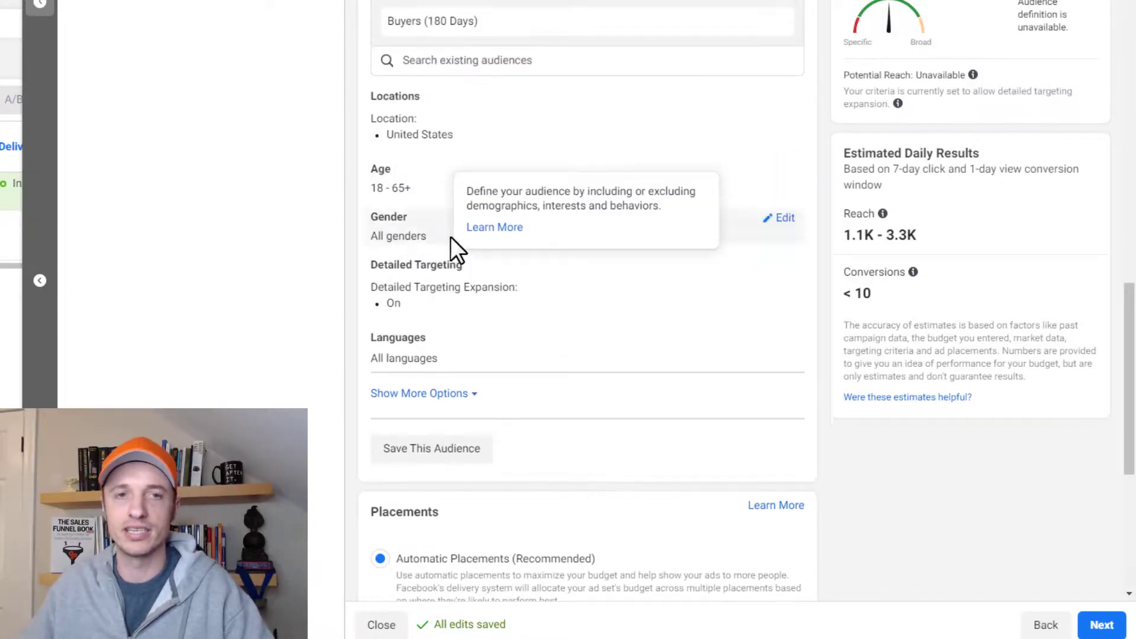
{"action": "scroll", "coordinate": [449, 236], "scroll_direction": "up", "scroll_amount": 3}
{"action": "left_click", "coordinate": [479, 82]}
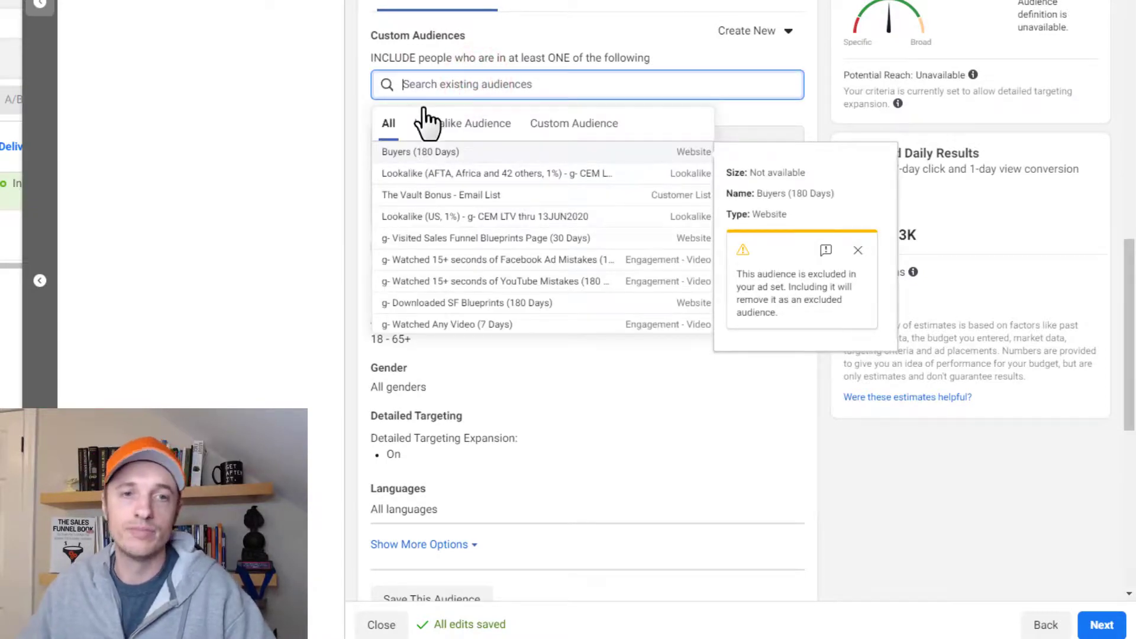
{"action": "left_click", "coordinate": [303, 133]}
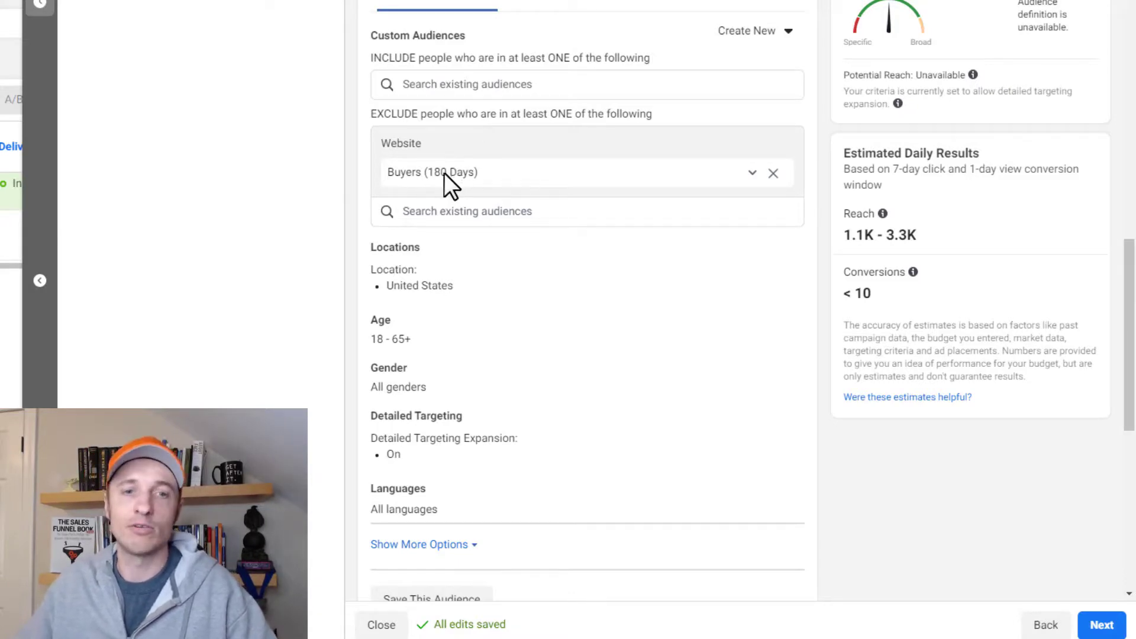
{"action": "scroll", "coordinate": [463, 172], "scroll_direction": "down", "scroll_amount": 4}
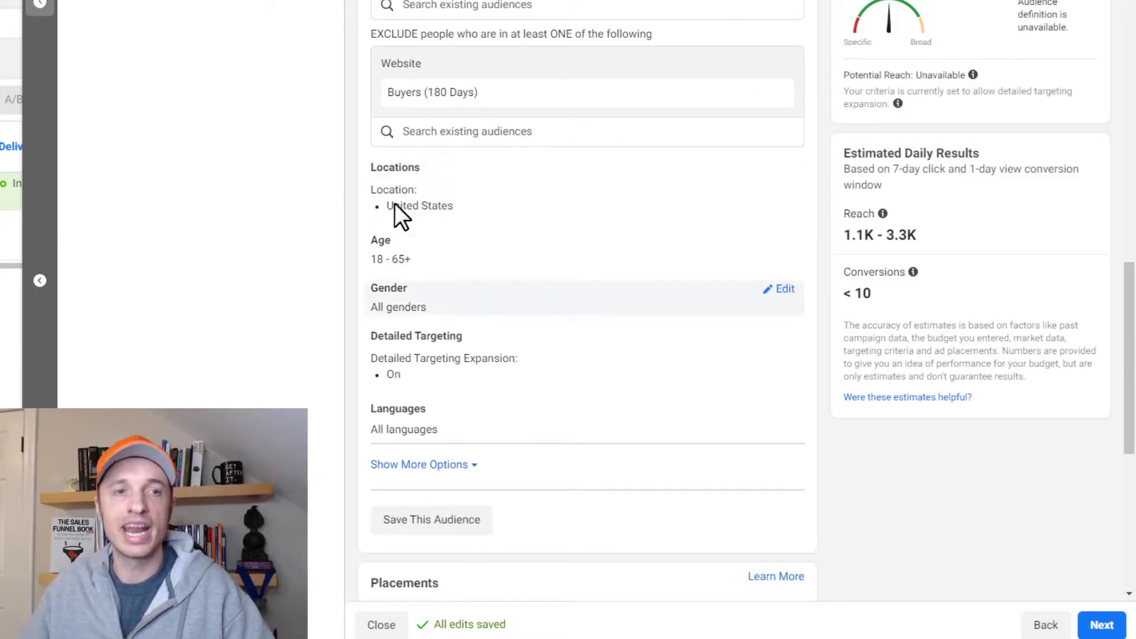